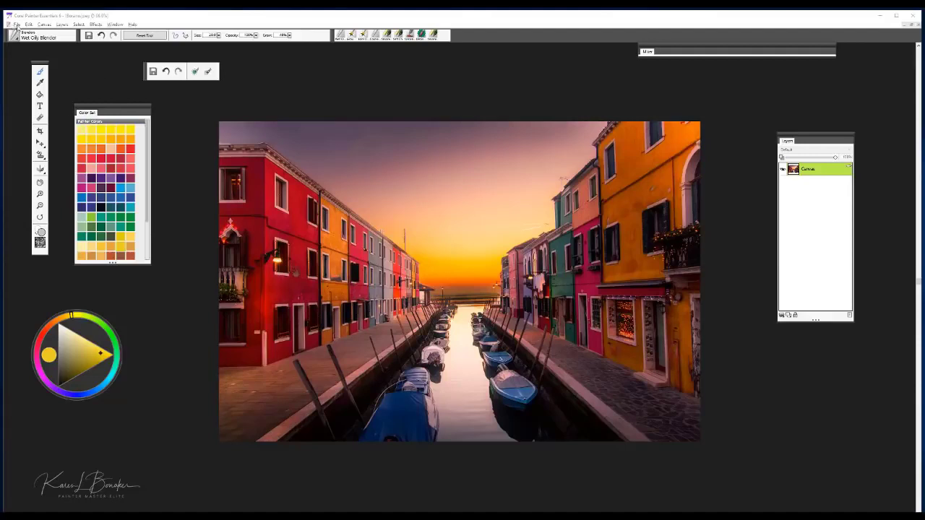
click(16, 25)
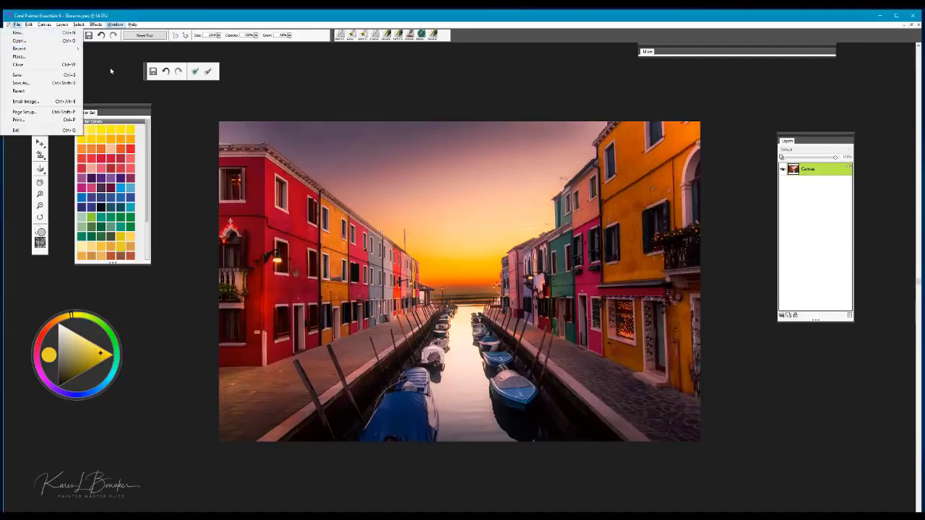
click(316, 70)
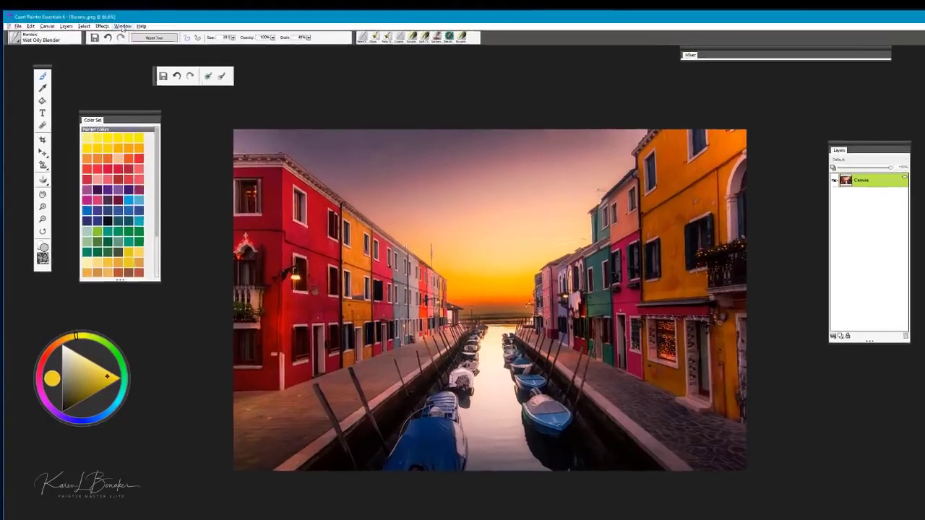
- Show the Photo Painting panel and place it beside the photo
click(122, 27)
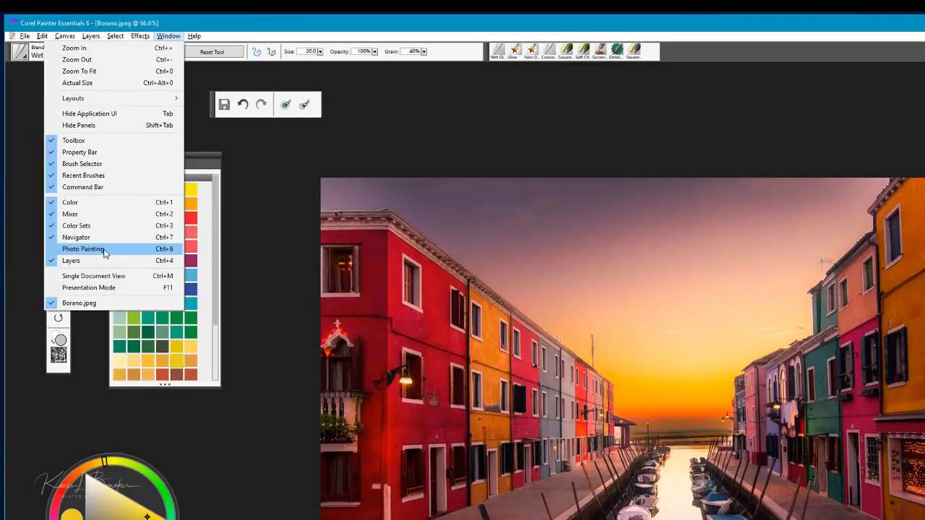
click(83, 248)
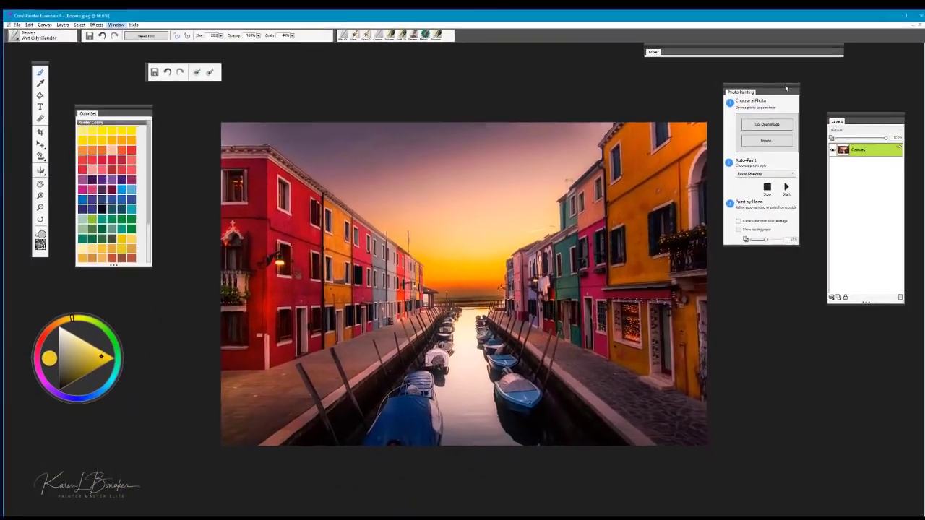
drag(777, 87, 782, 115)
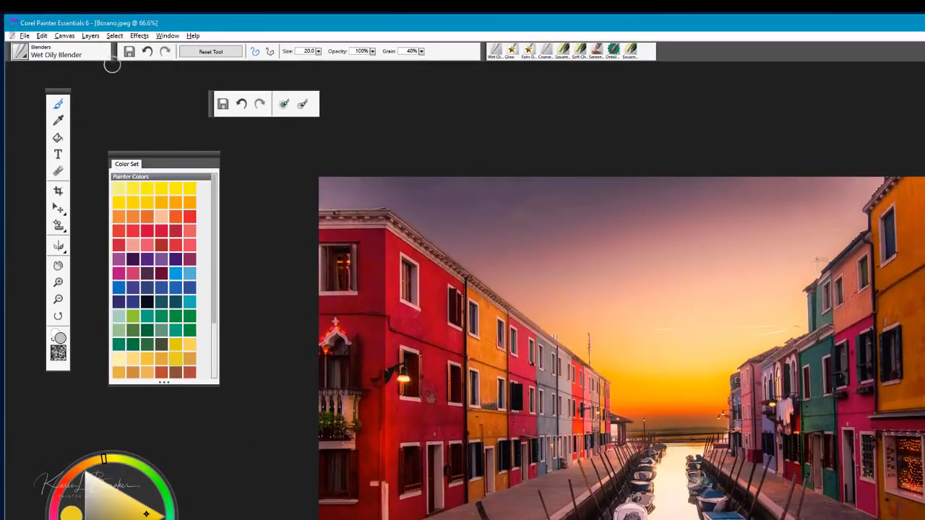
- Check the photo's width, height and resolution in the Resize settings, keeping them as they are
click(68, 39)
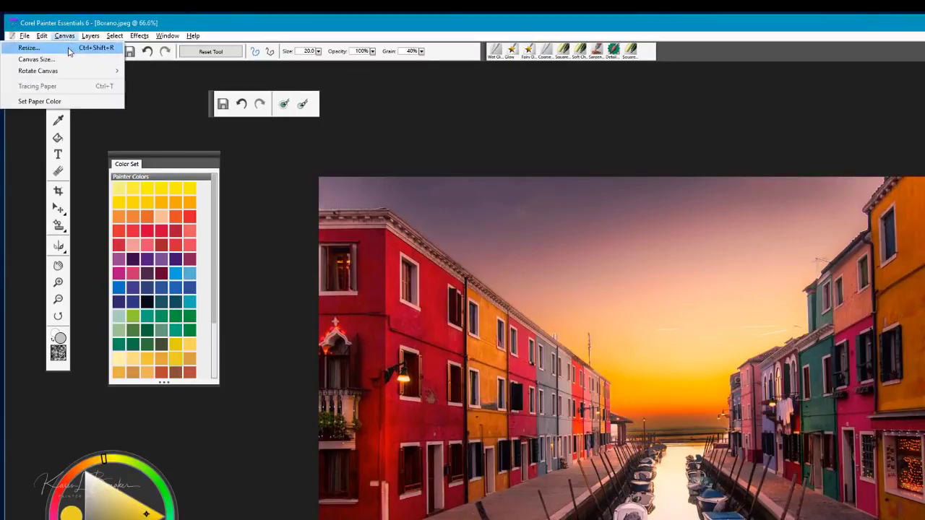
click(29, 48)
drag(659, 317, 468, 121)
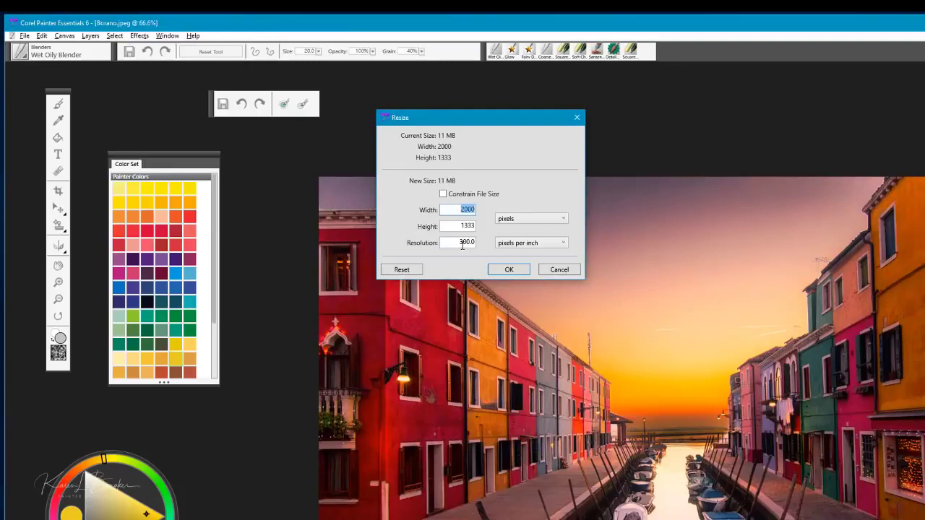
click(509, 269)
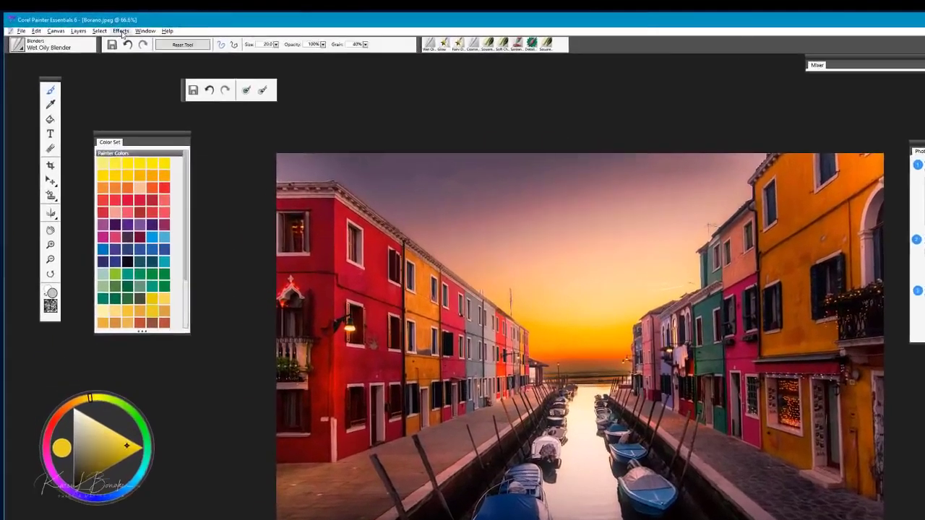
- Reset the Adjust Color settings and brighten the photo with Uniform Color by setting Value to 9%
click(97, 25)
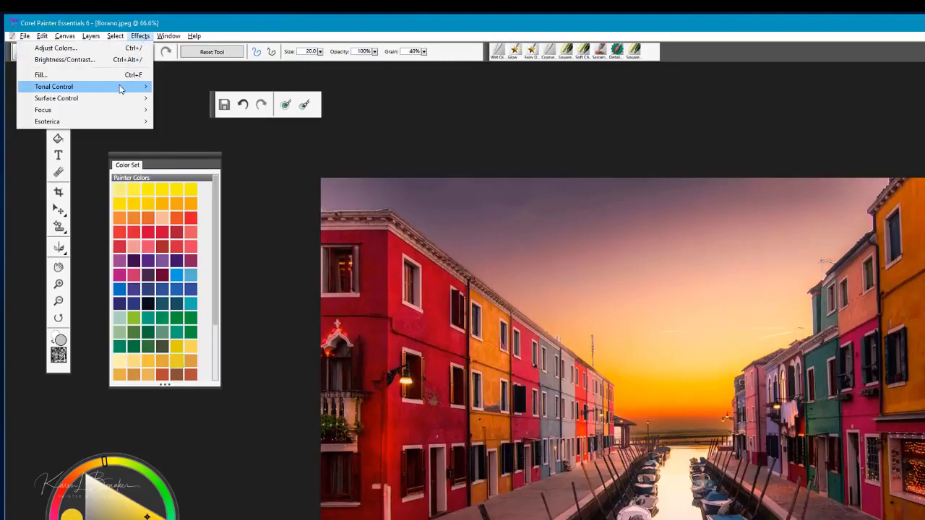
mouse_move(121, 88)
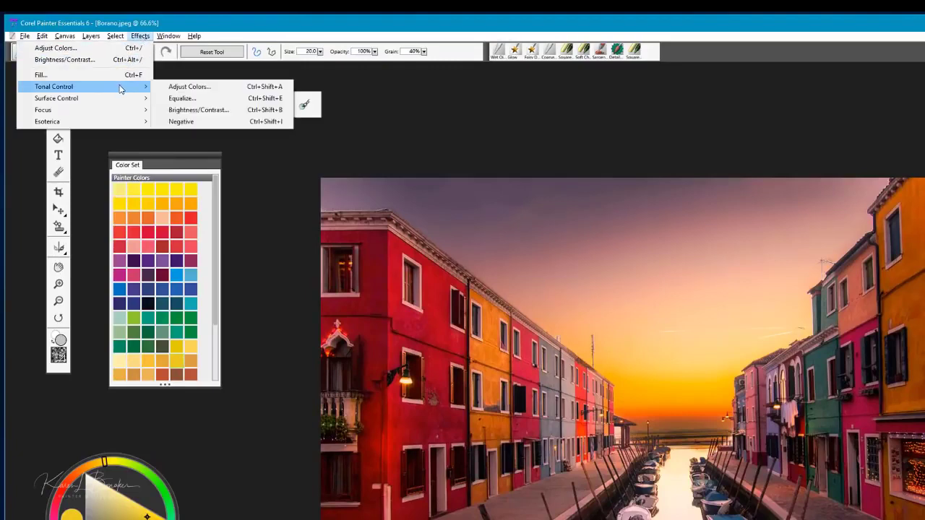
click(189, 87)
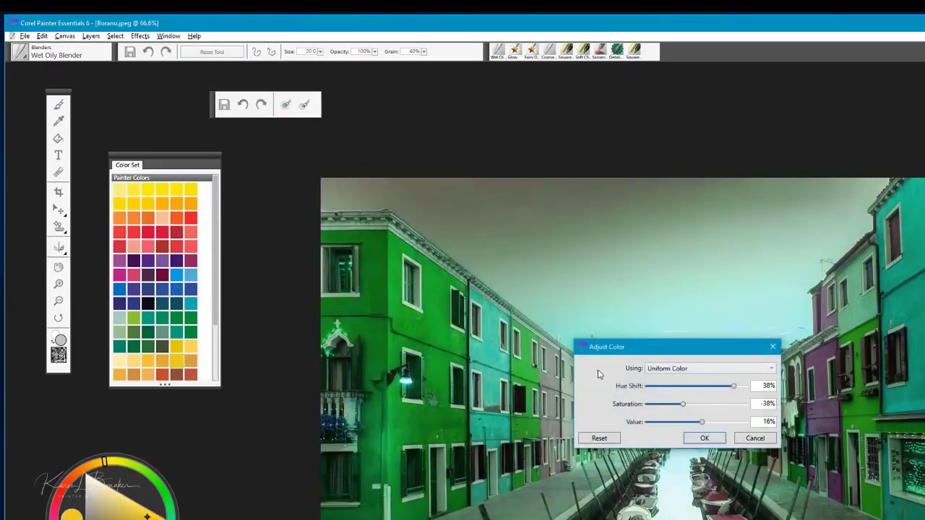
click(612, 443)
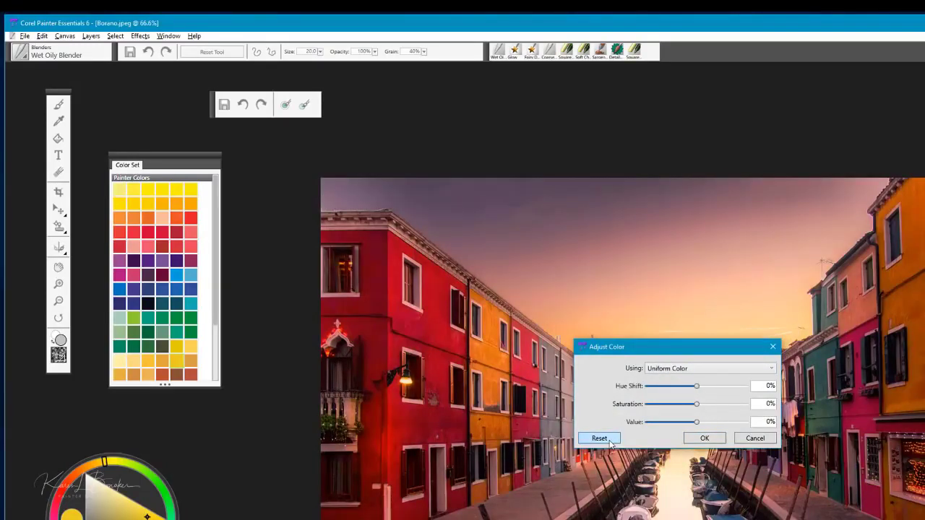
drag(671, 347, 614, 210)
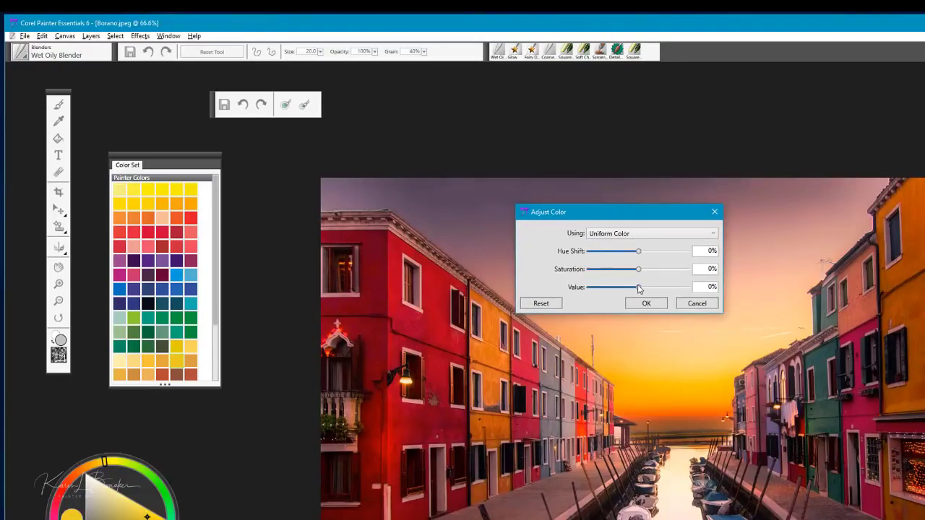
drag(638, 289, 647, 289)
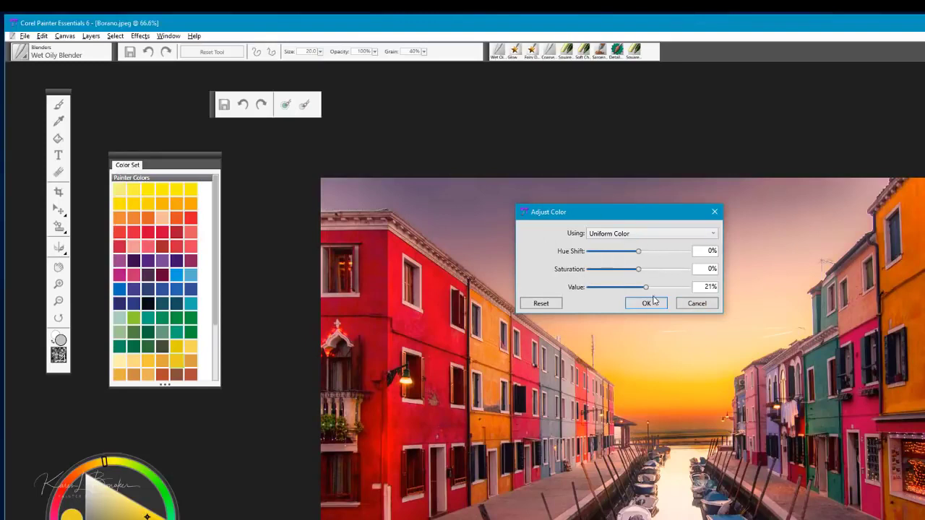
drag(646, 288, 643, 289)
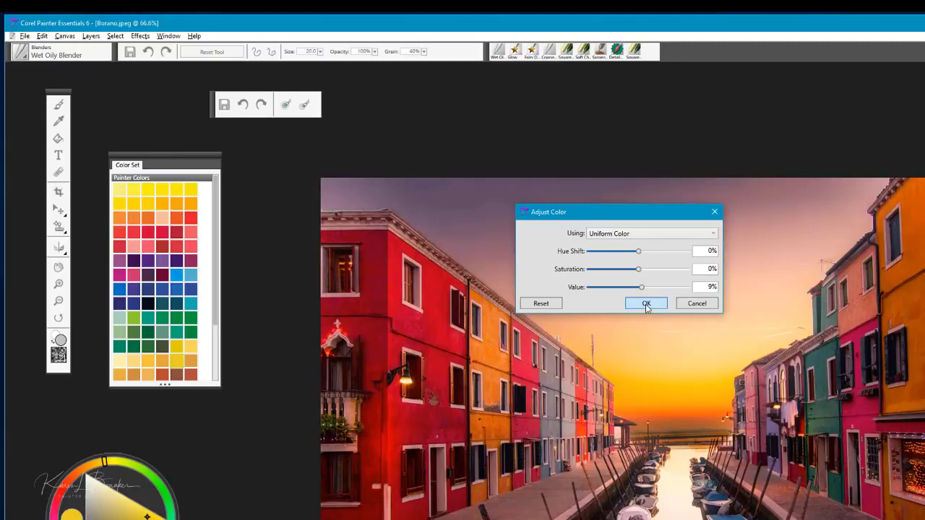
click(646, 304)
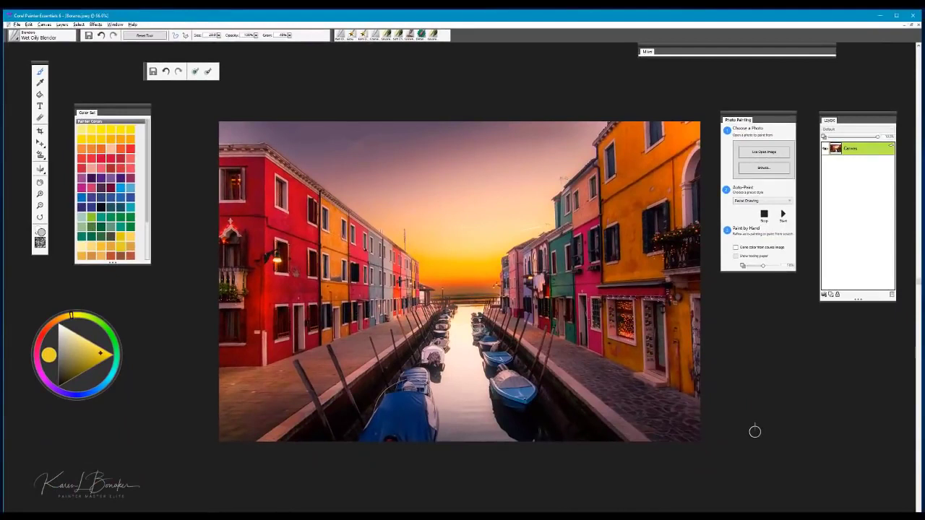
click(96, 25)
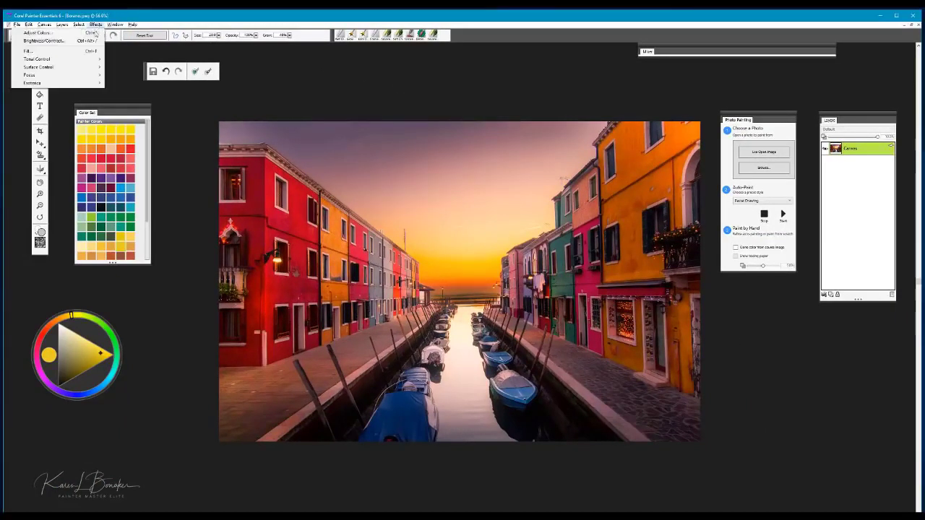
mouse_move(85, 58)
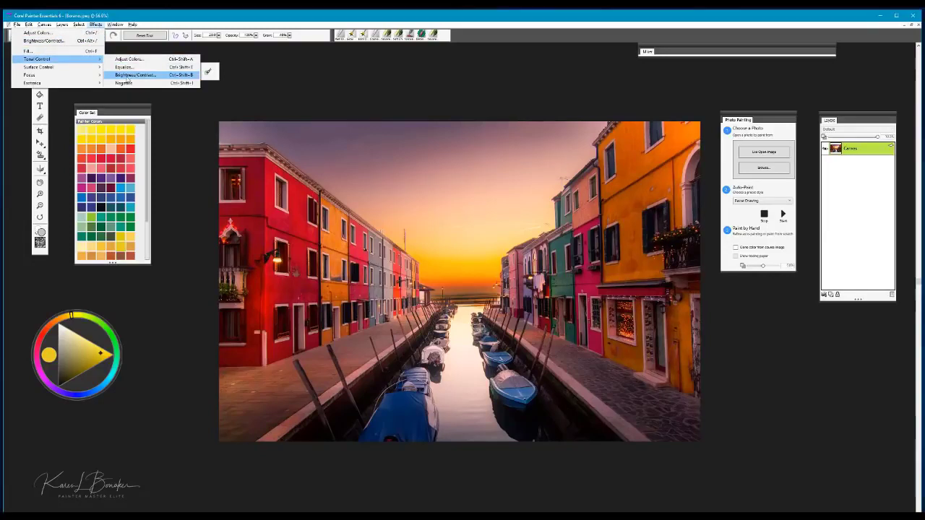
click(281, 80)
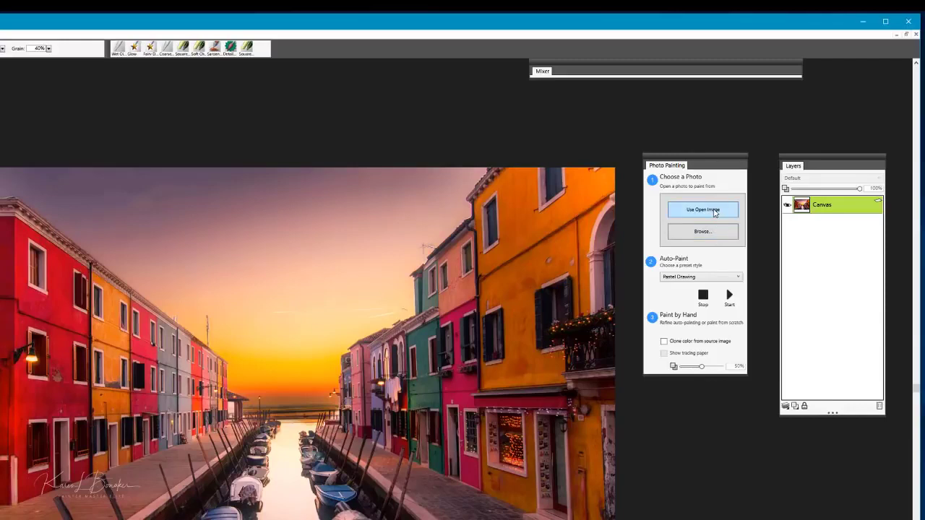
- Use the open image as the photo painting source without saving its changes, and add a new layer above the blank canvas
click(714, 211)
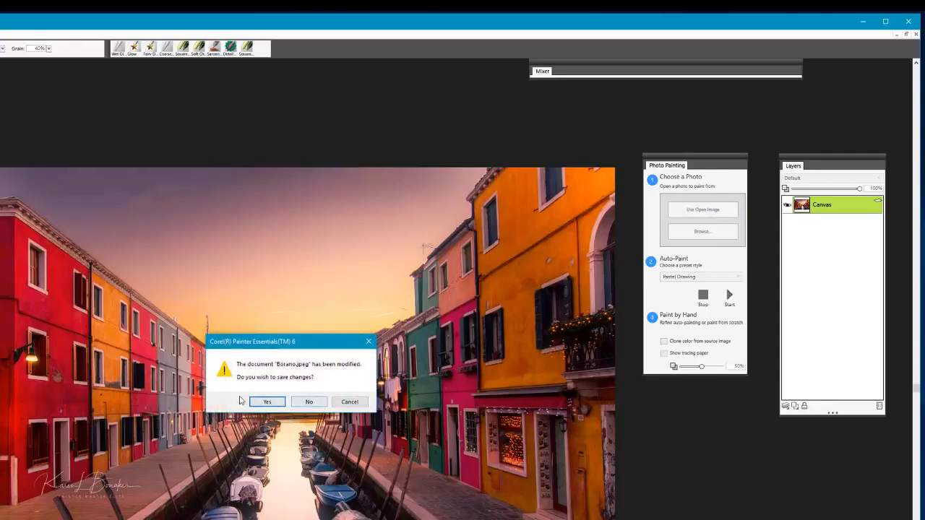
click(310, 401)
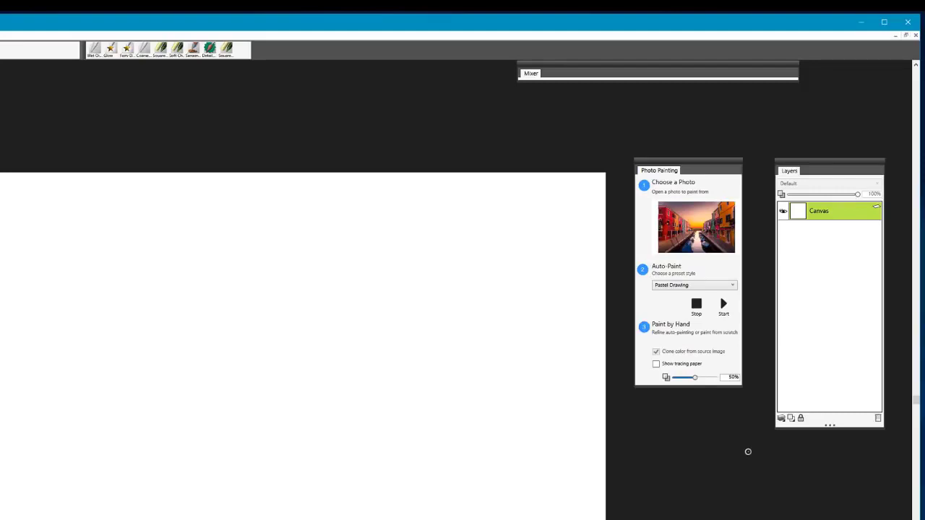
click(792, 419)
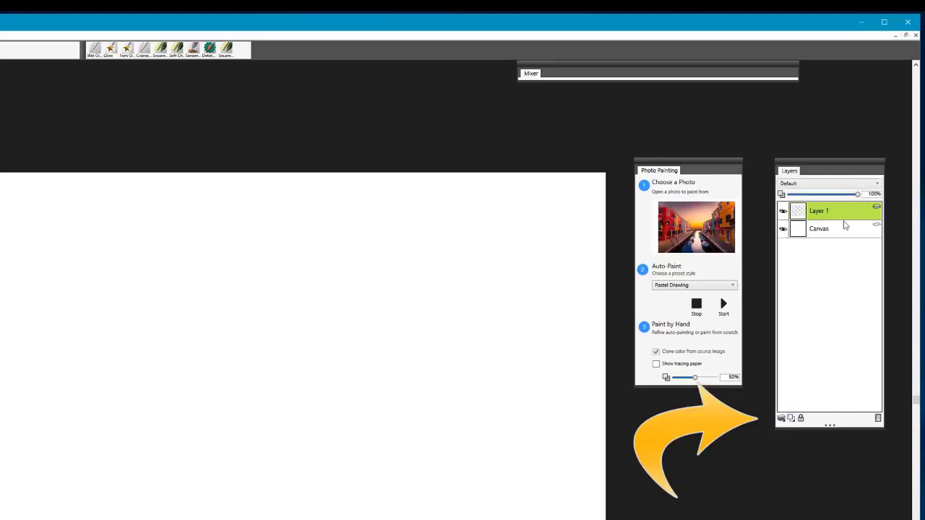
click(827, 187)
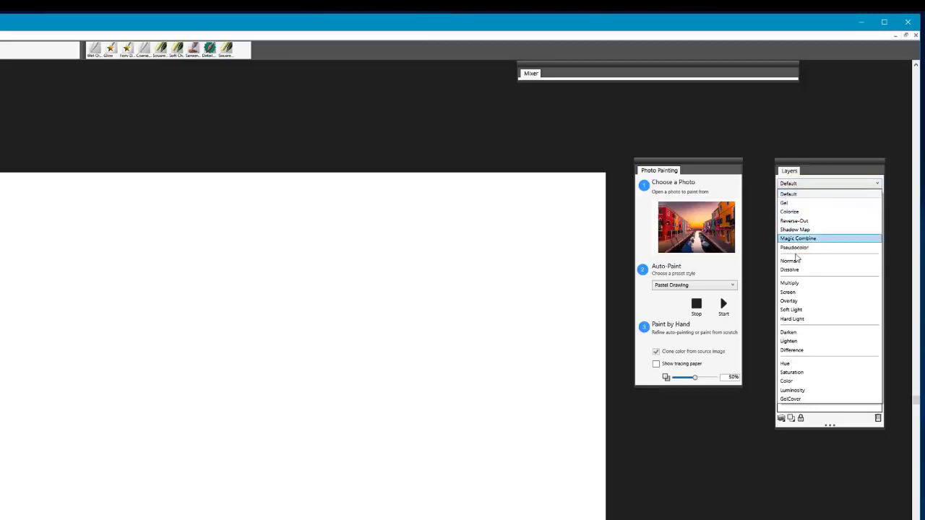
click(716, 482)
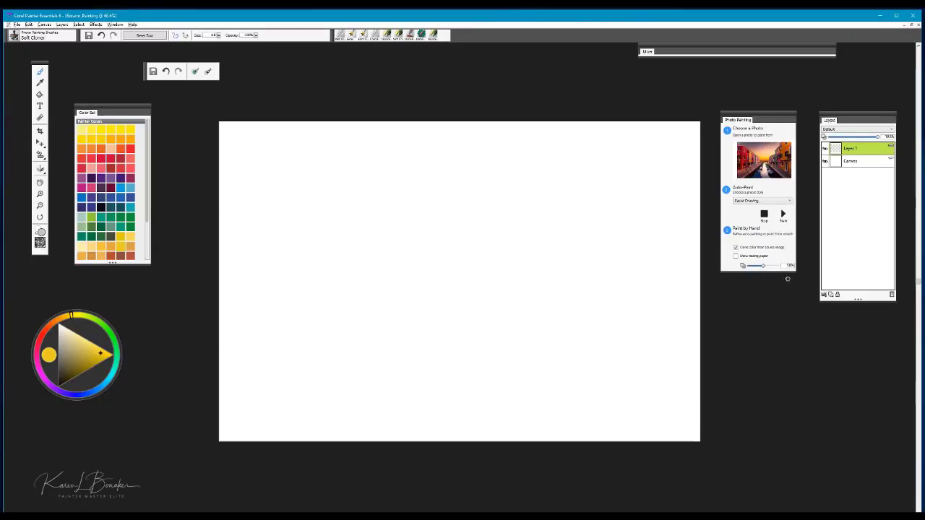
- Auto-paint the new layer in the Pen & Ink Drawing style, reposition the painting window, and run the auto-painting again to add more lines
click(785, 203)
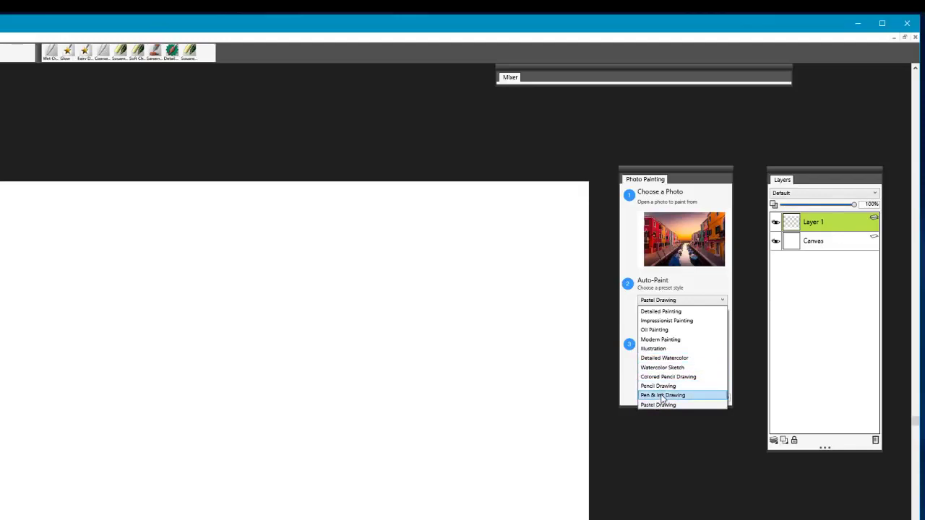
click(662, 396)
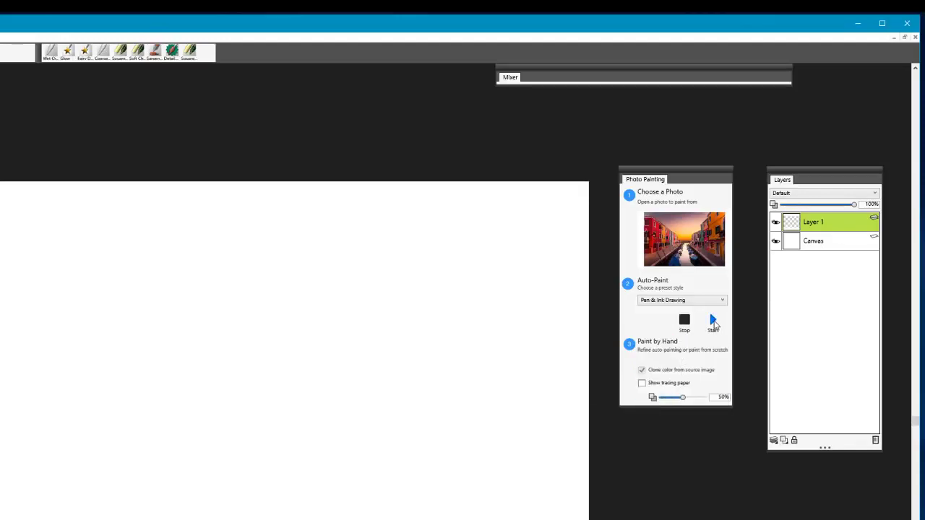
click(712, 323)
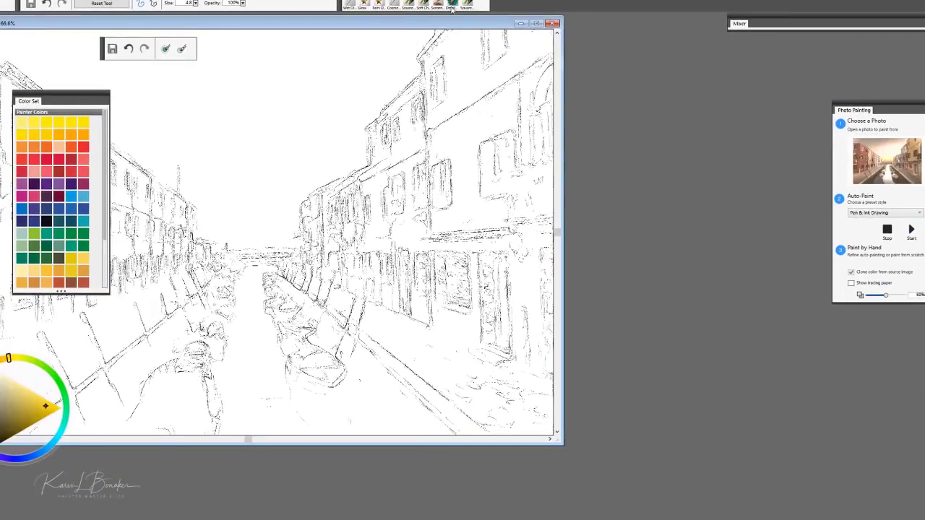
drag(437, 23, 662, 104)
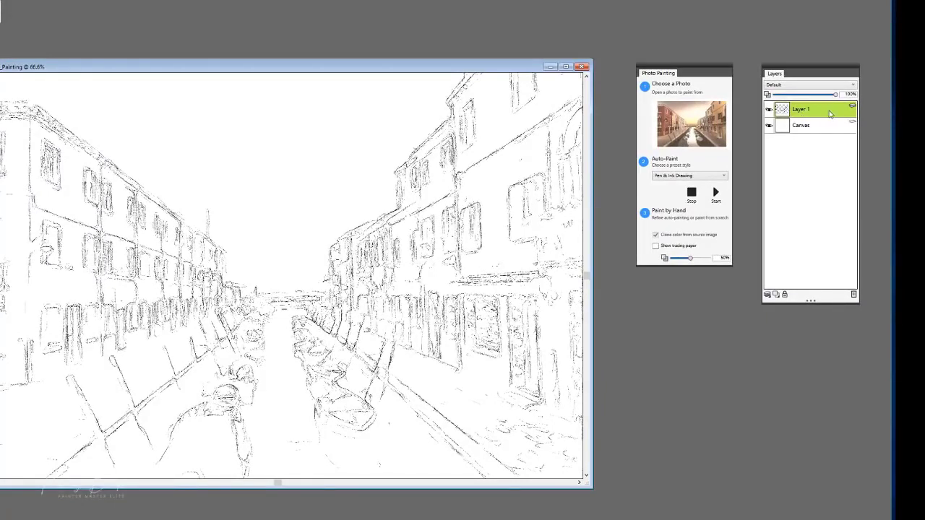
click(715, 194)
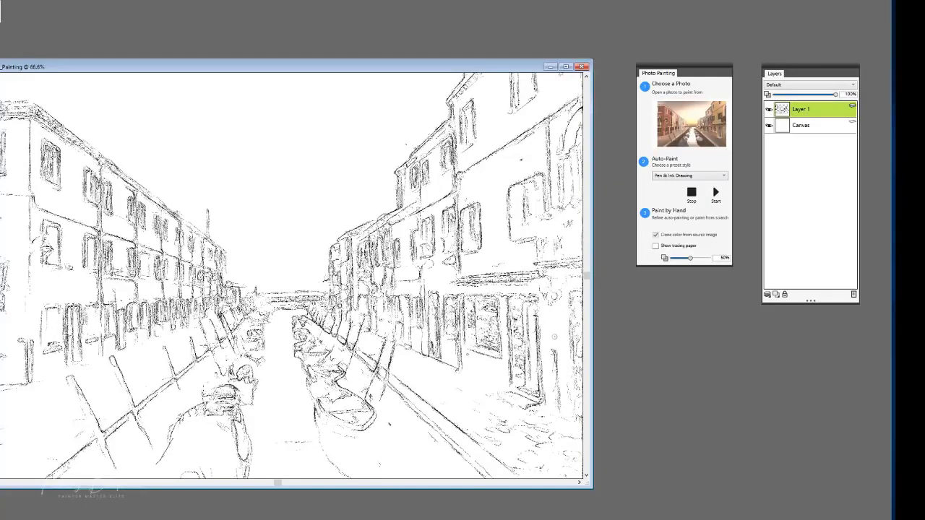
- Set the blend mode of Layer 1 to Multiply and add a new layer between it and the canvas
click(798, 87)
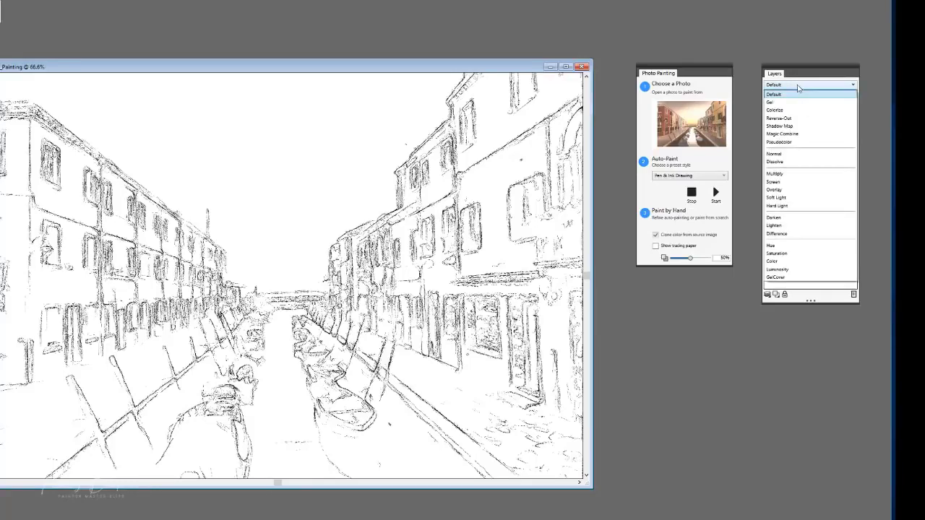
click(789, 175)
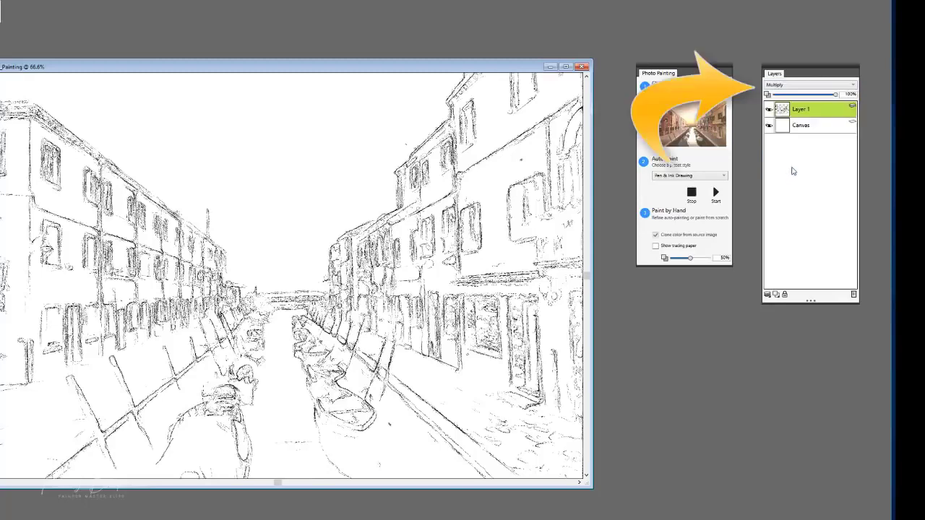
click(821, 128)
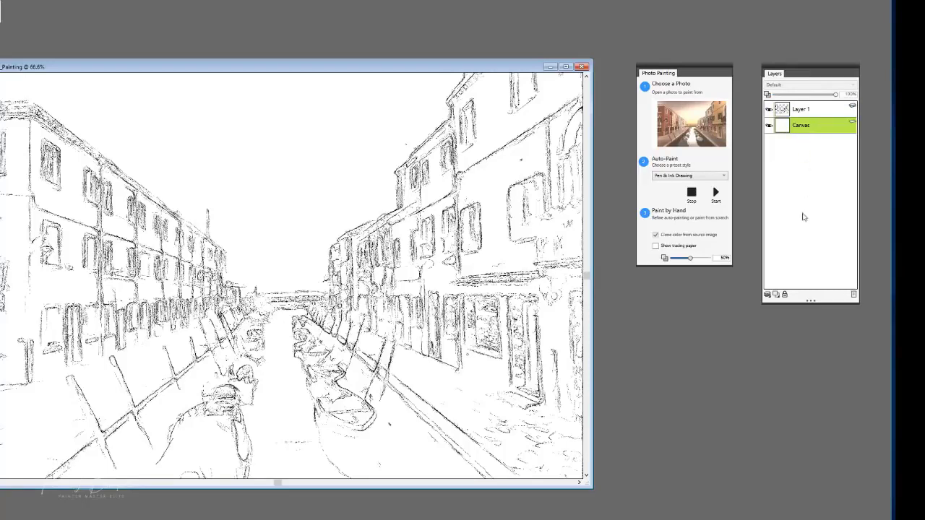
click(778, 294)
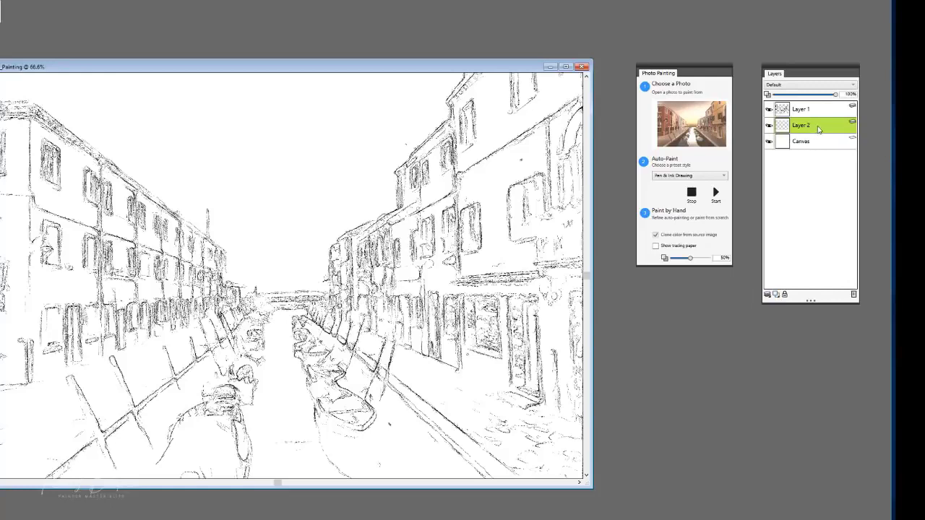
- Auto-paint Layer 2 in the Pastel Drawing style, and maximize the painting window
click(704, 180)
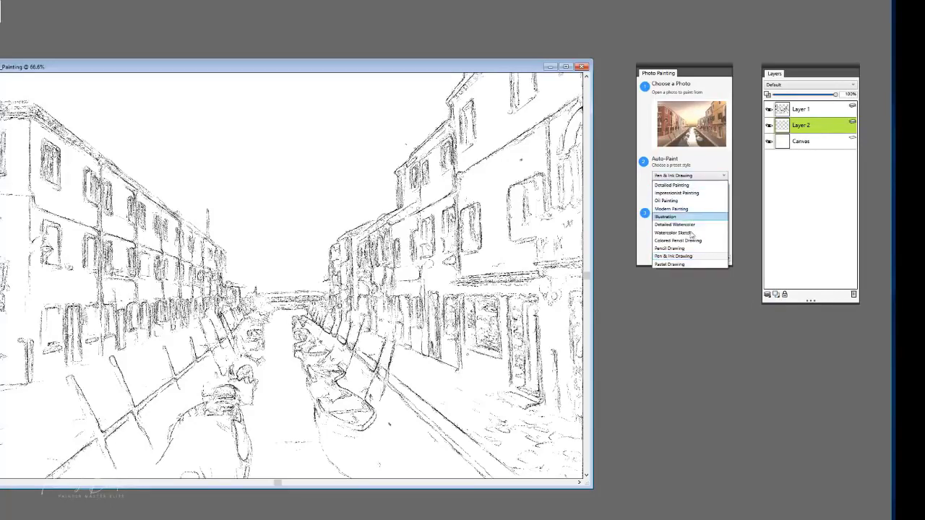
click(679, 264)
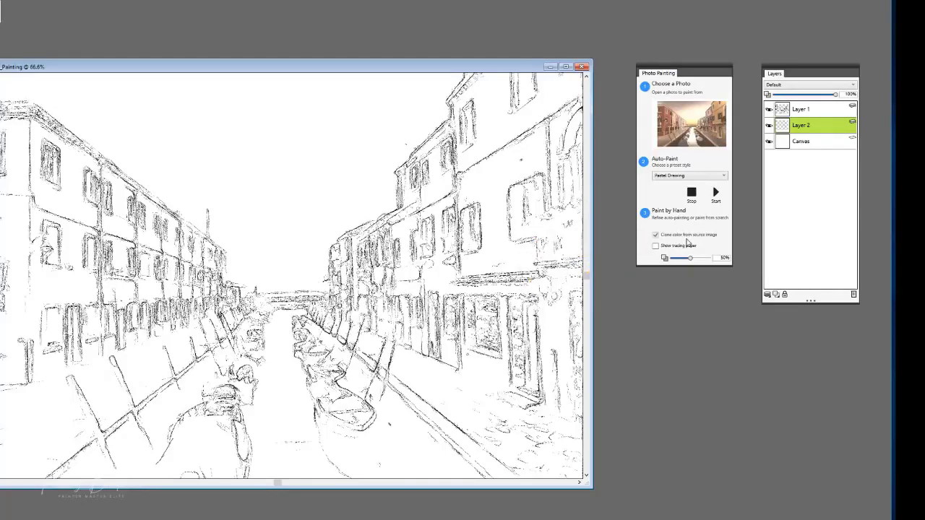
click(715, 193)
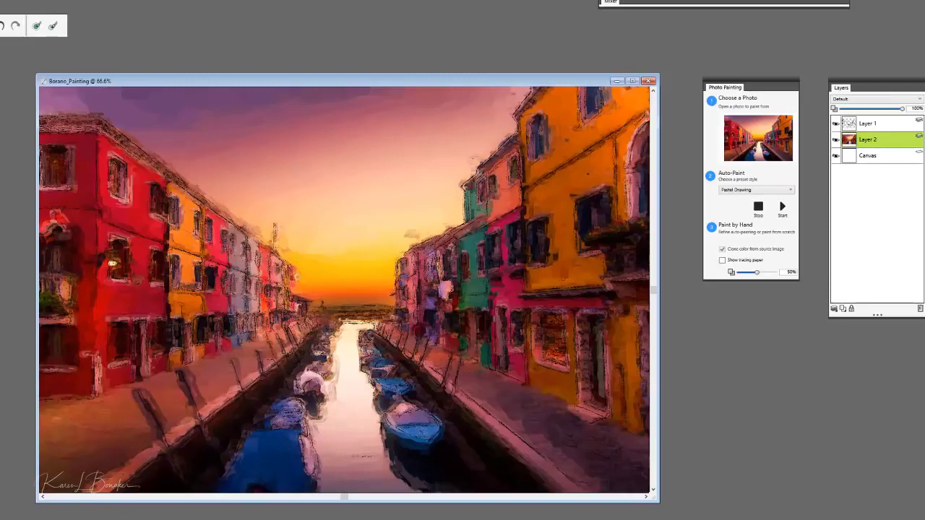
click(633, 81)
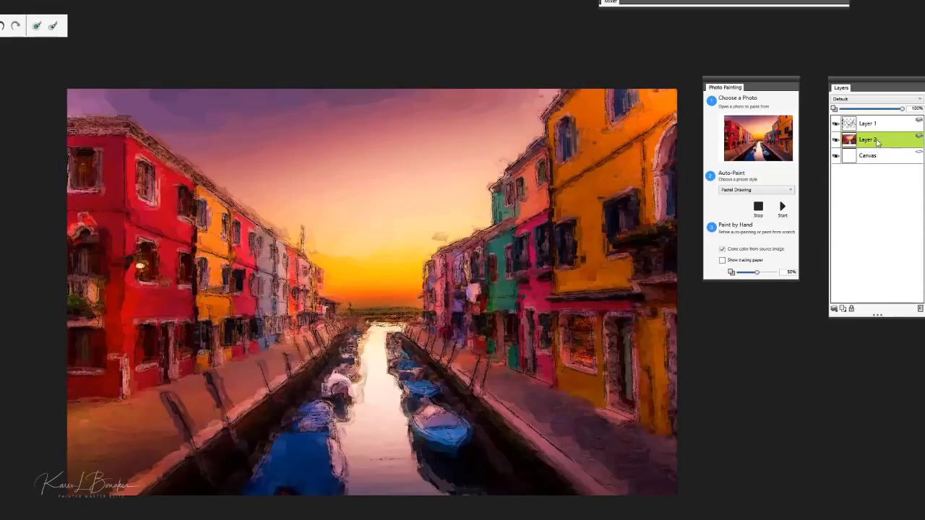
click(759, 195)
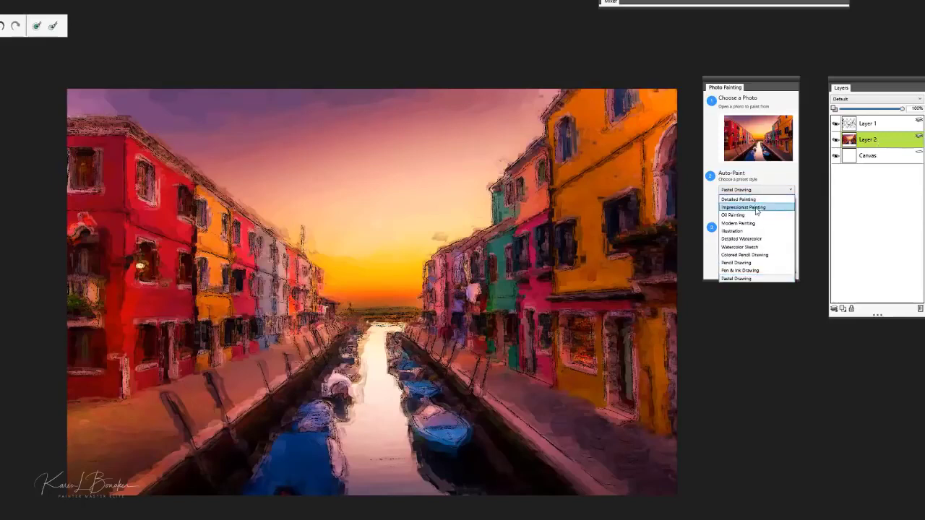
click(881, 132)
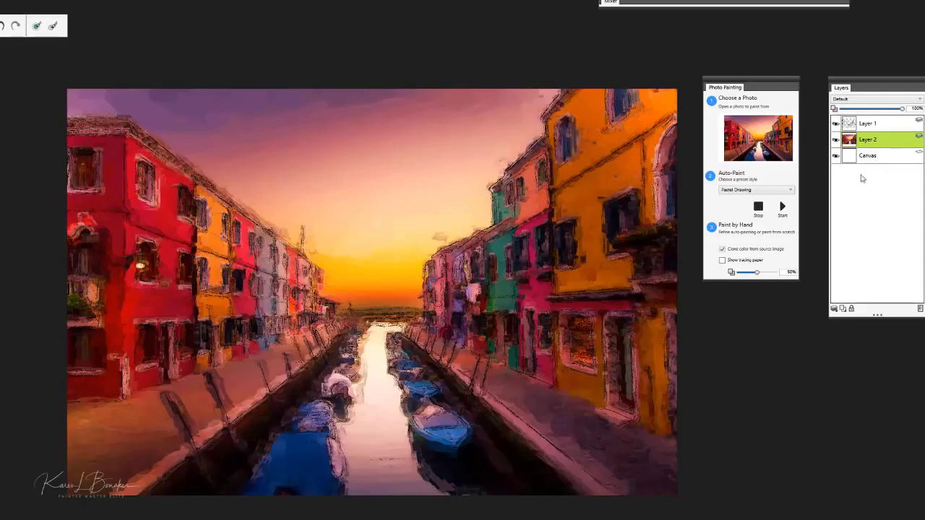
- Place Watercolor_Paper_05.jpg above Layer 1 at 100%, converted to the document profile, and stretch it to cover the whole canvas
click(899, 126)
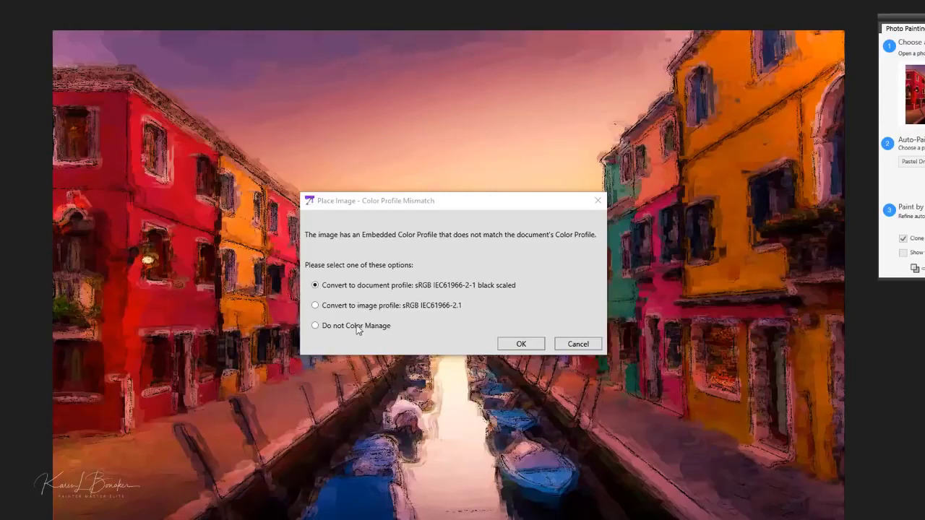
click(521, 344)
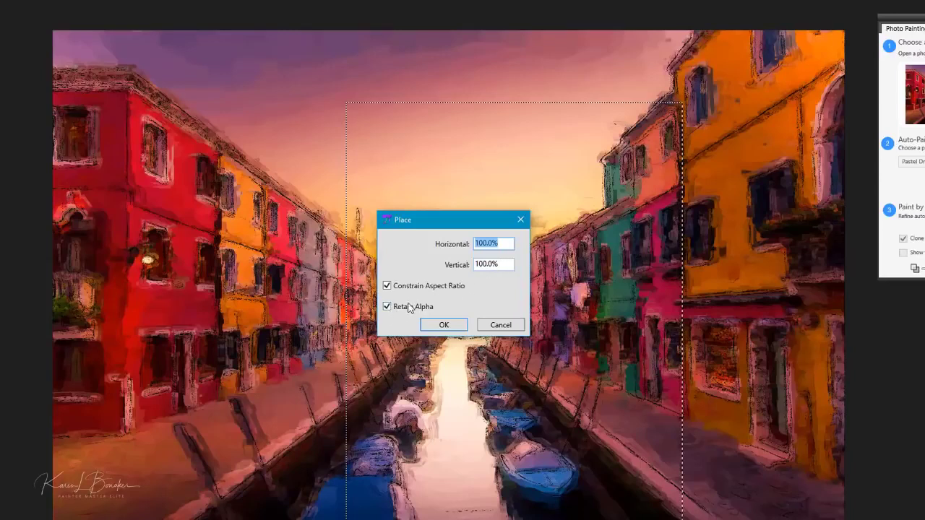
click(444, 325)
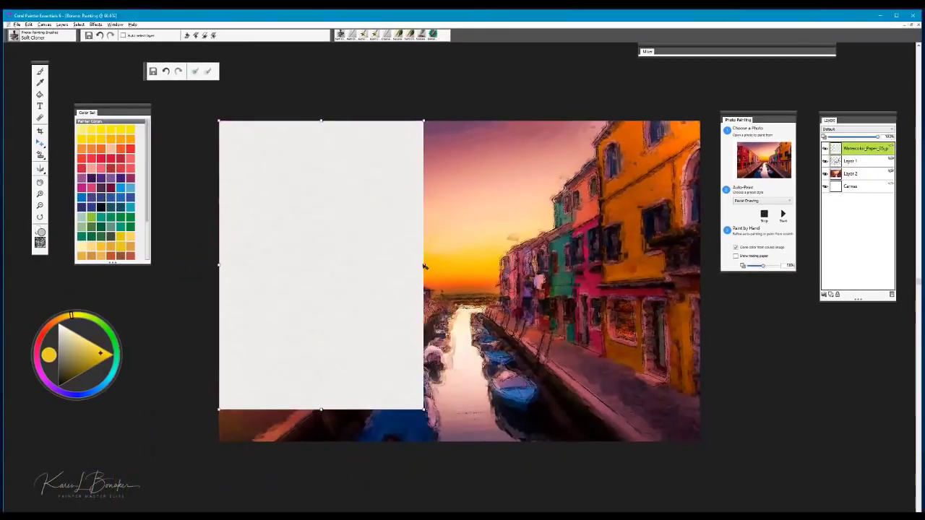
drag(425, 267, 701, 266)
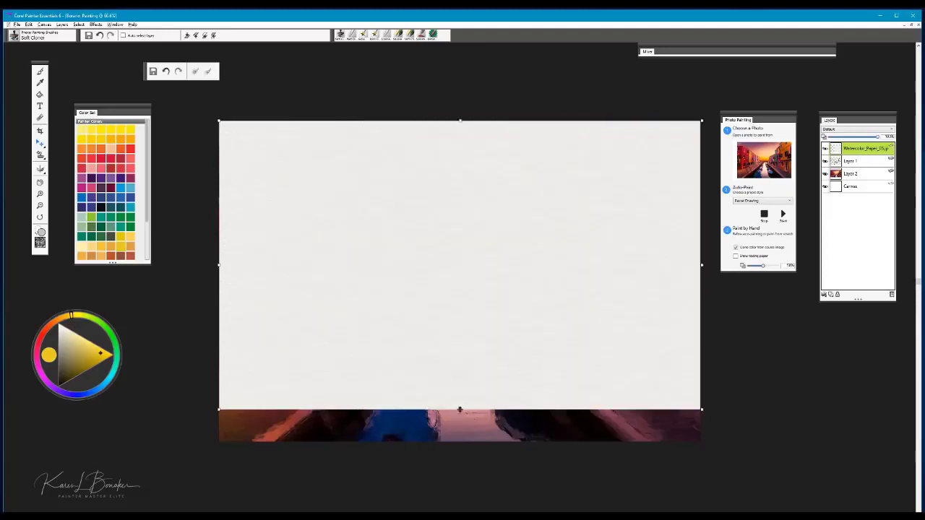
drag(461, 410, 460, 453)
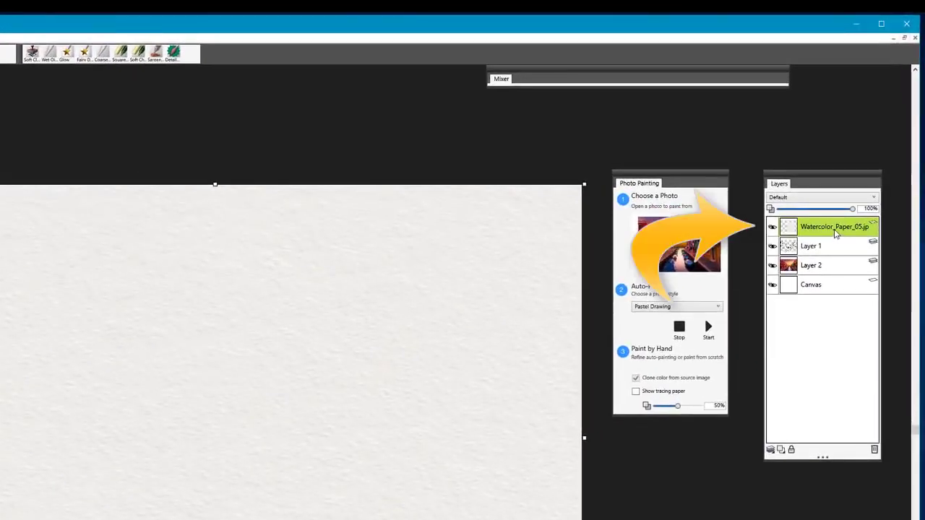
- Convert the watercolor paper layer to a default layer and set its blend mode to Multiply
right_click(838, 228)
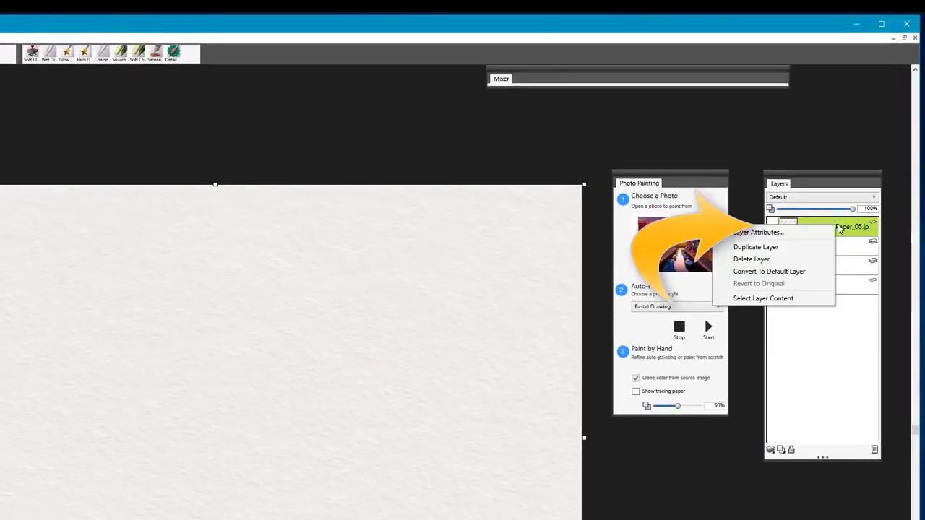
click(802, 272)
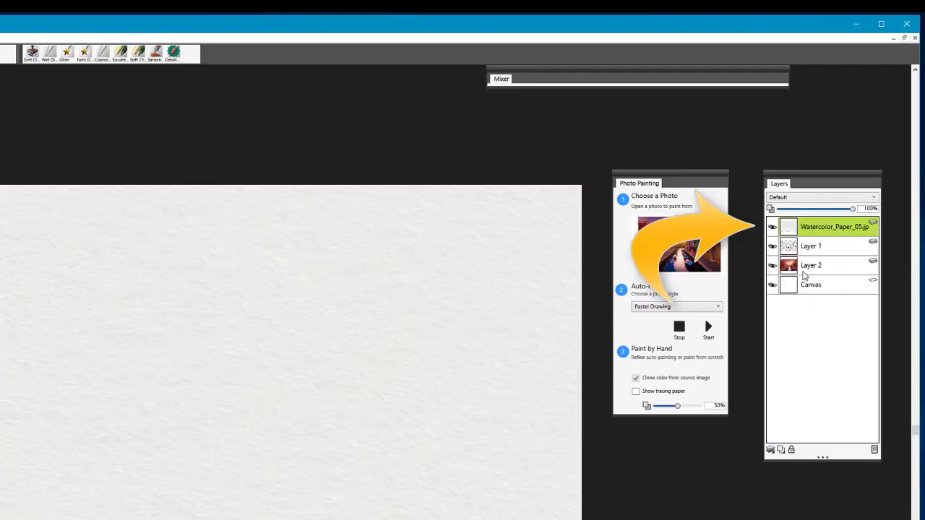
click(823, 202)
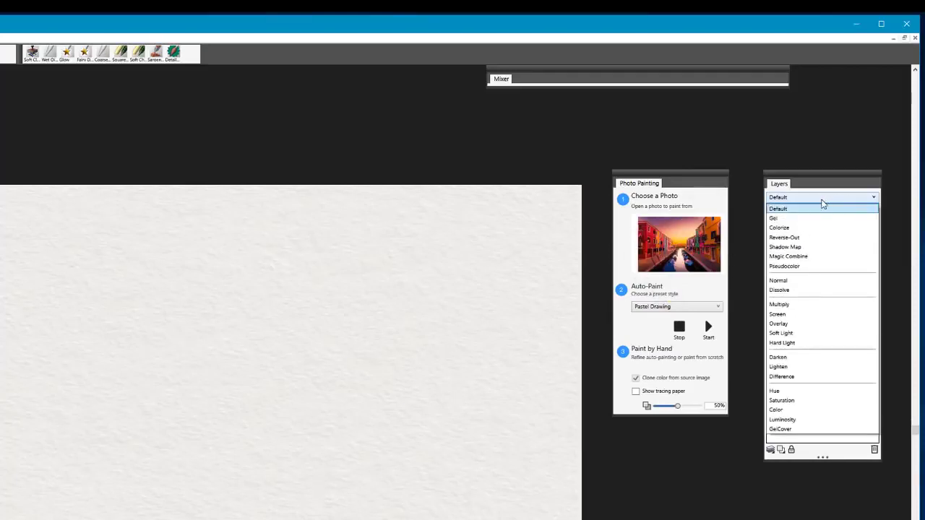
click(792, 306)
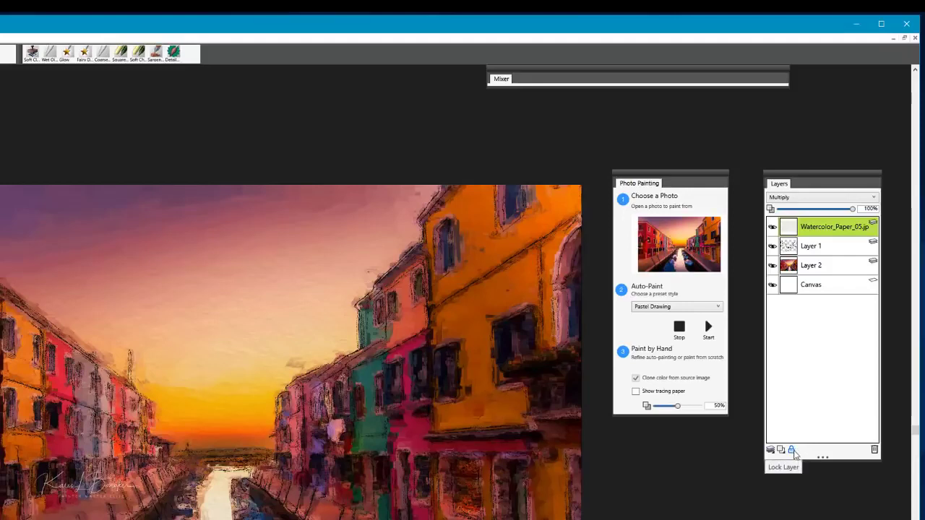
- Lock both the watercolor paper layer and Layer 1
click(792, 450)
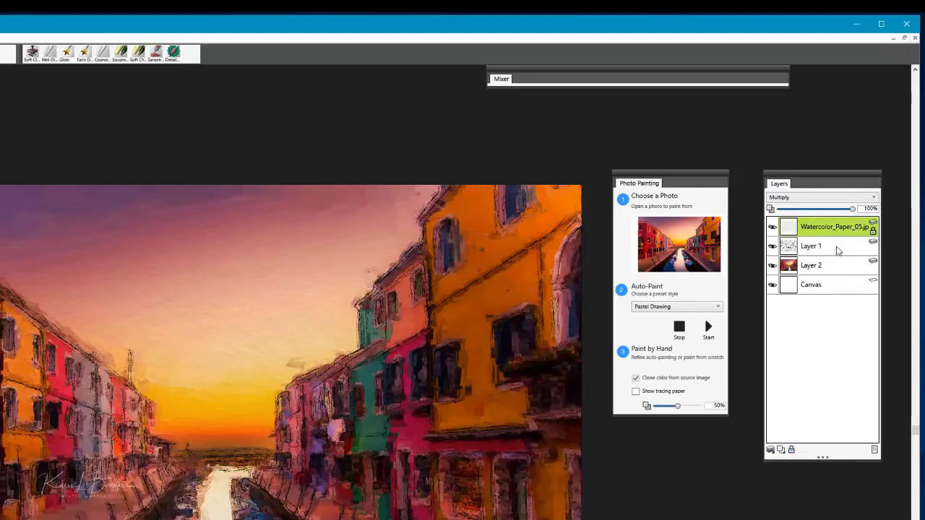
click(837, 250)
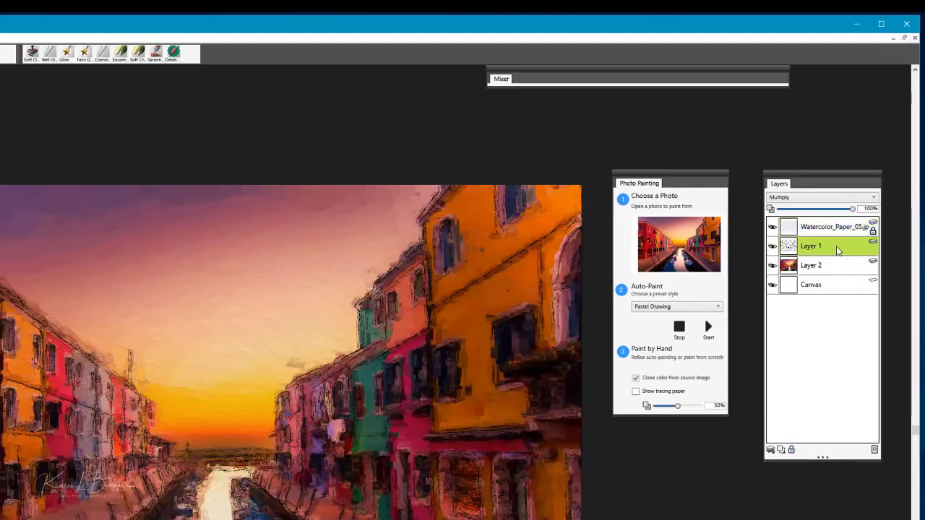
click(792, 450)
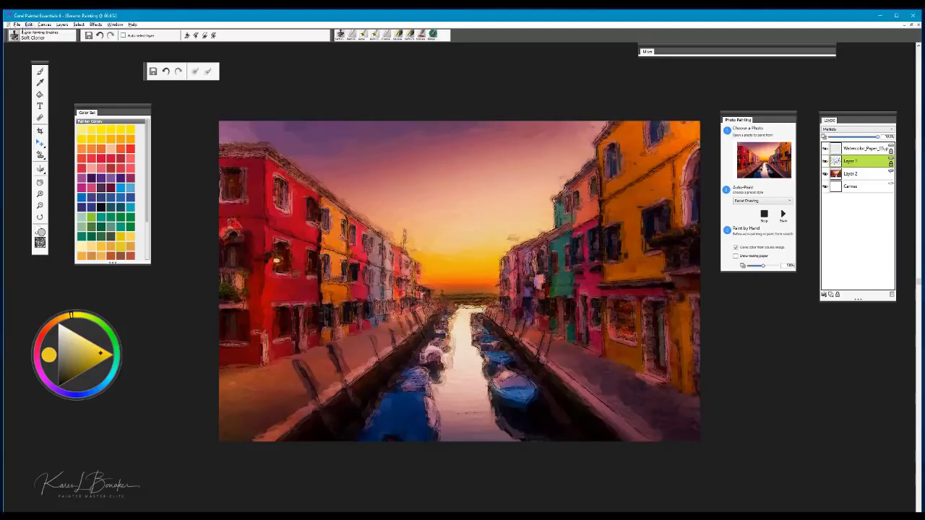
- Place hand in hand.png at 100%, converted to the document profile, on the walkway by the red building, with its layer below the watercolor paper
click(16, 26)
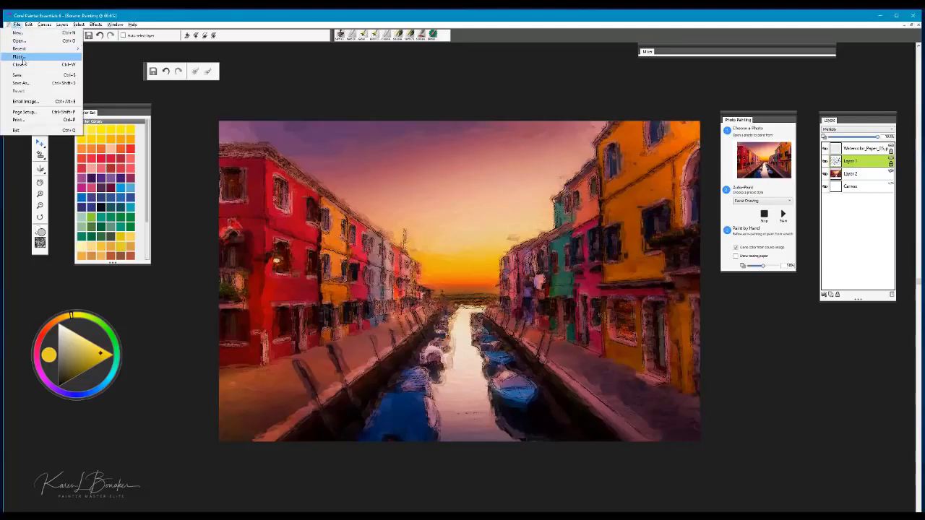
click(20, 57)
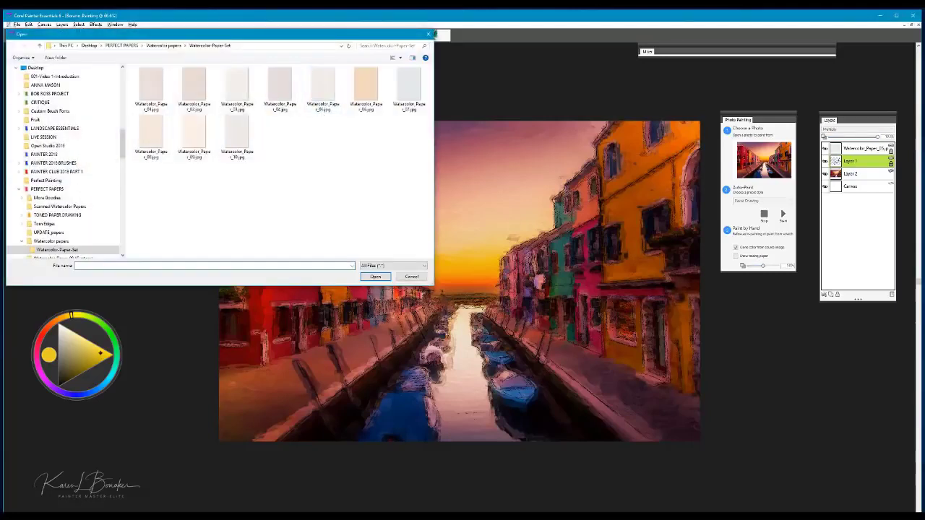
click(35, 68)
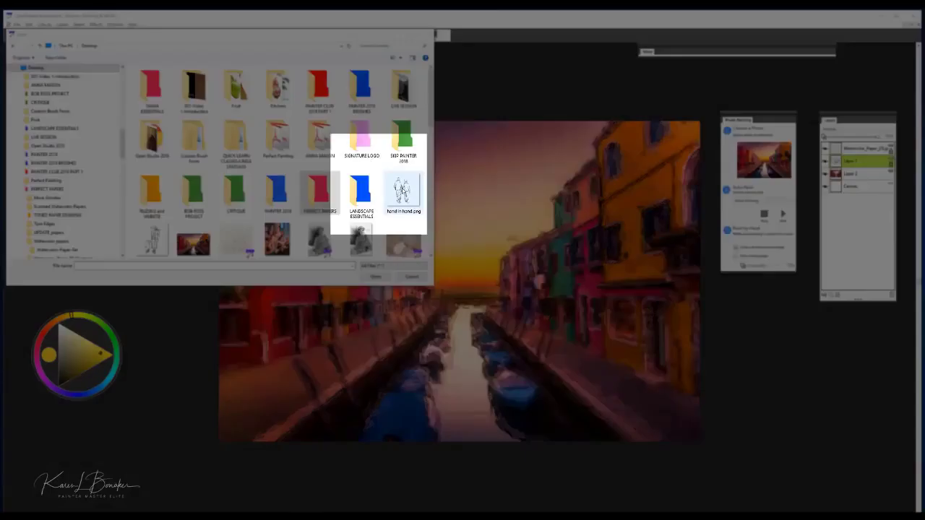
click(402, 191)
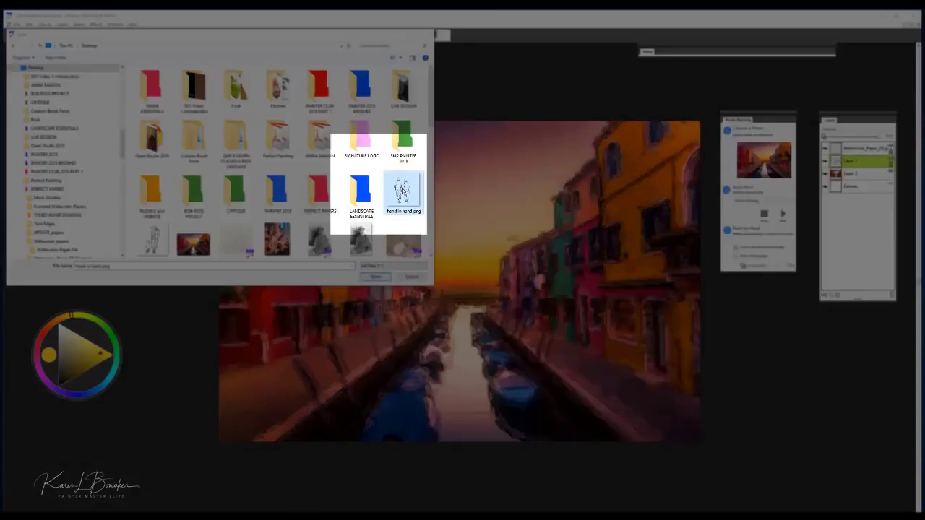
click(376, 277)
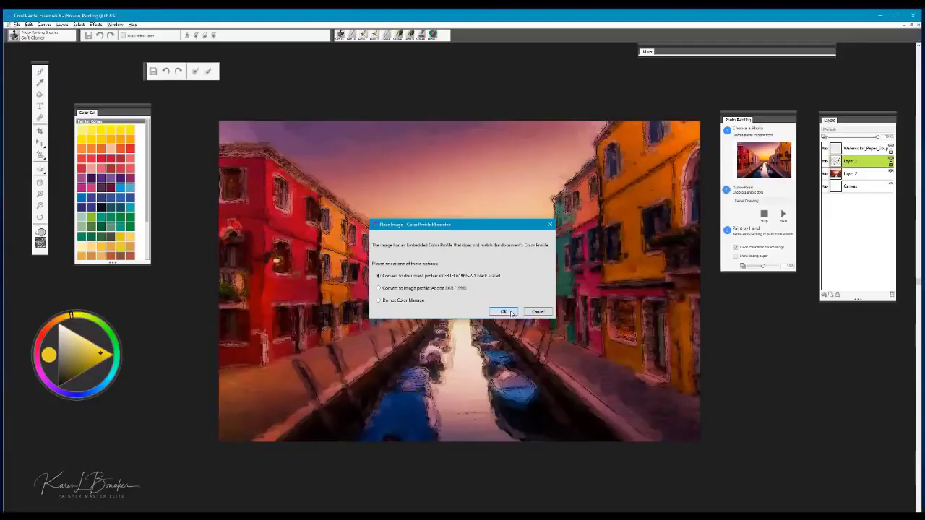
click(509, 312)
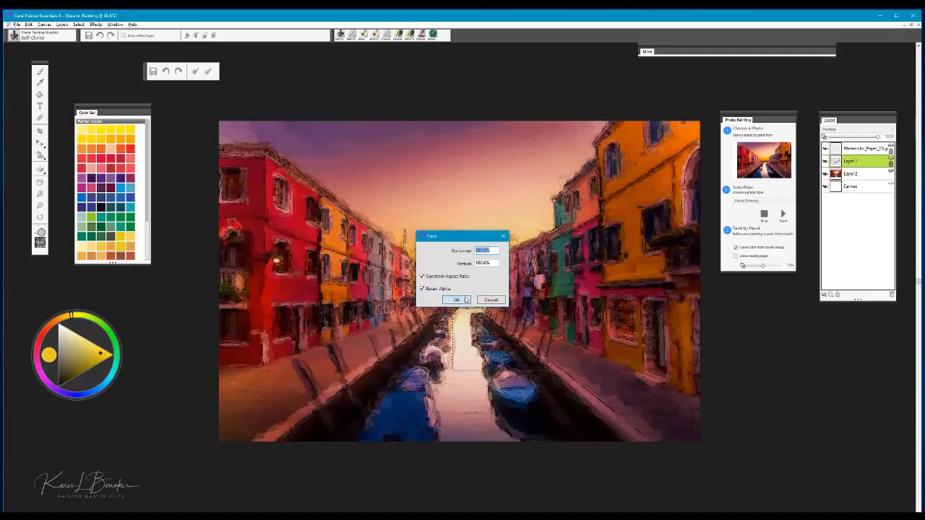
click(463, 300)
mouse_move(477, 311)
mouse_down()
mouse_move(386, 336)
mouse_move(258, 396)
mouse_up()
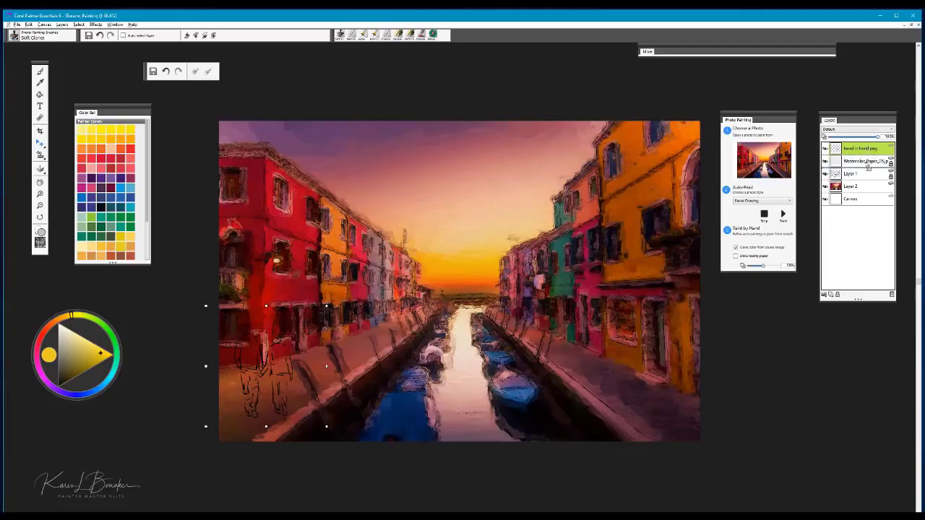
drag(868, 167, 866, 168)
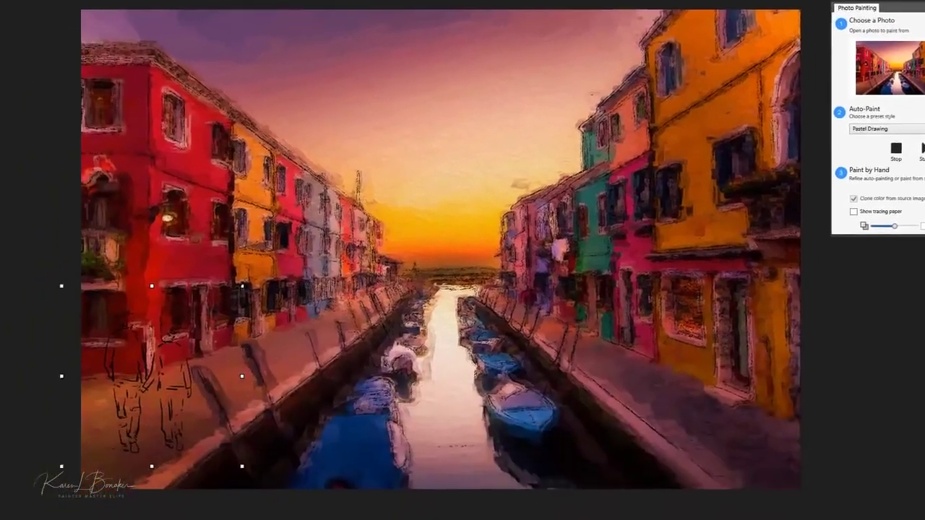
- Try the hand-in-hand couple at a smaller size and farther along the walkway
mouse_move(242, 285)
mouse_down()
mouse_move(190, 337)
mouse_move(201, 331)
mouse_up()
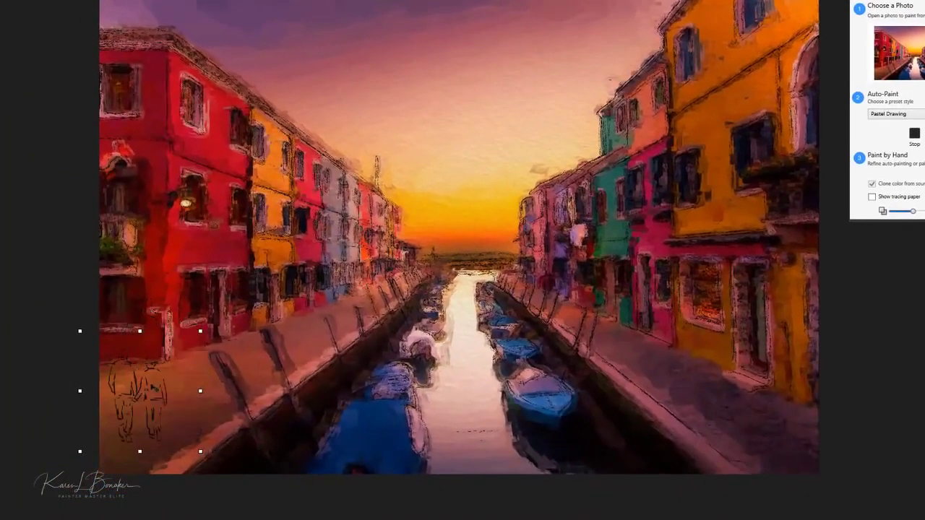
drag(143, 396, 303, 318)
key(Return)
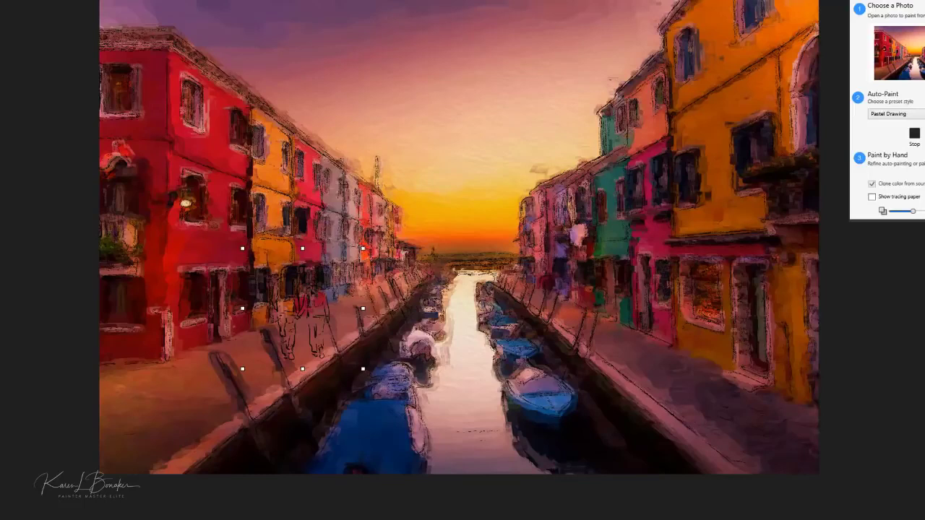
drag(314, 291, 288, 292)
- Move the couple sketch to the foreground walkway in front of the red building and enlarge it
drag(271, 333, 173, 379)
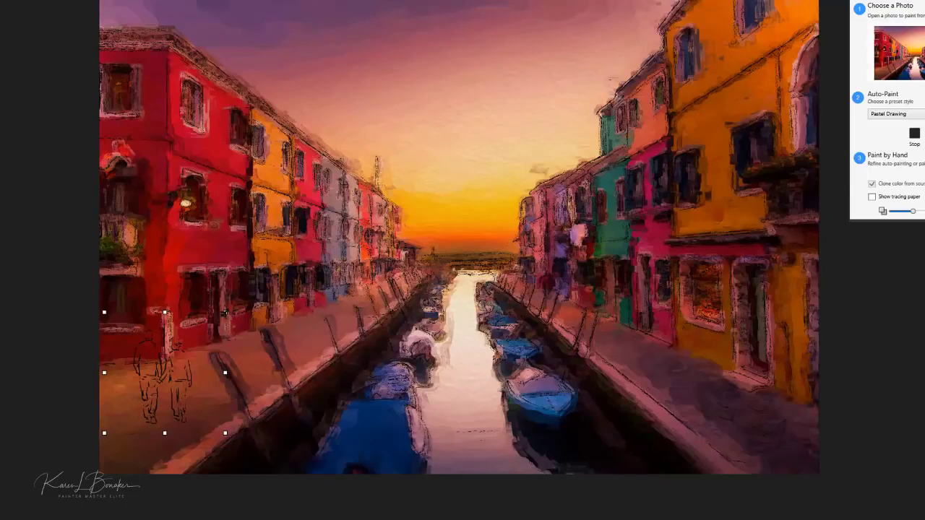
drag(226, 313, 271, 256)
key(Return)
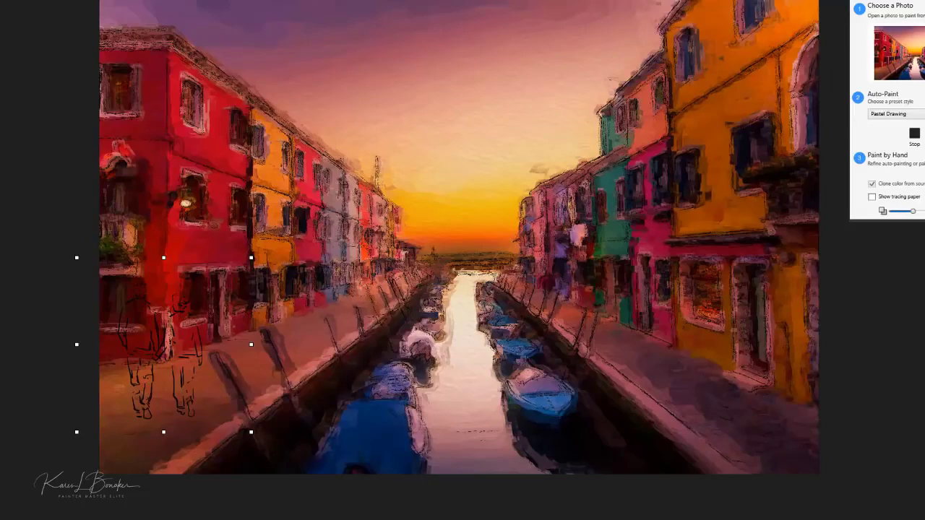
- Place Girl and dog sketch.png at 100%, converted to the document profile, on the walkway by the orange building, and scale it down slightly
key(ctrl+o)
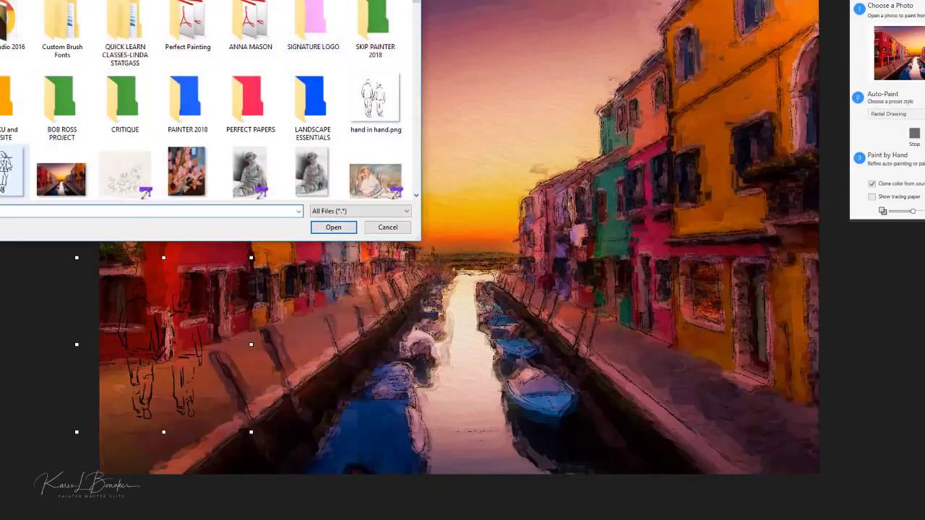
click(6, 164)
click(337, 227)
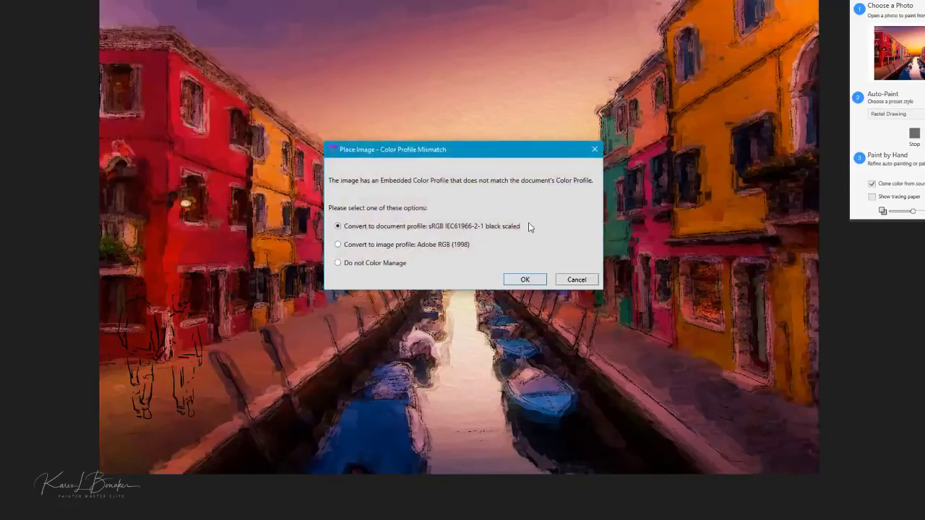
click(537, 280)
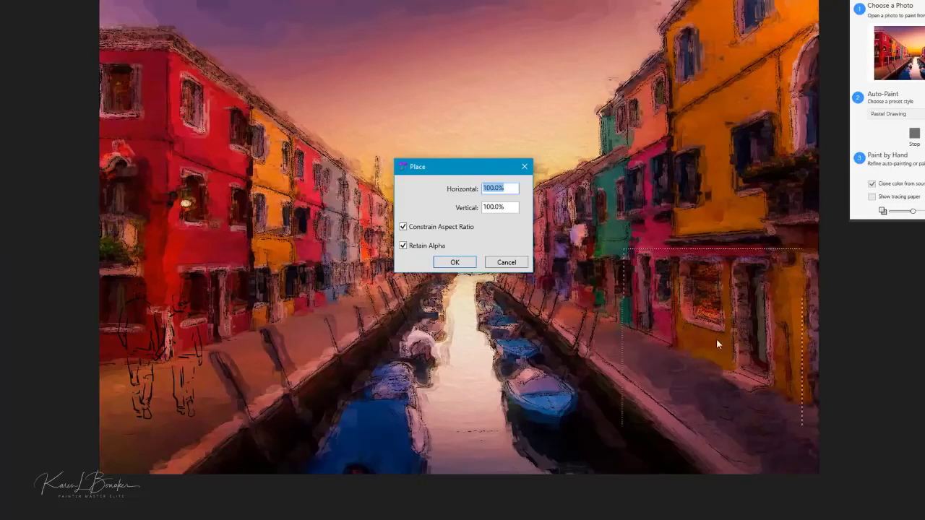
drag(716, 345, 733, 348)
key(Return)
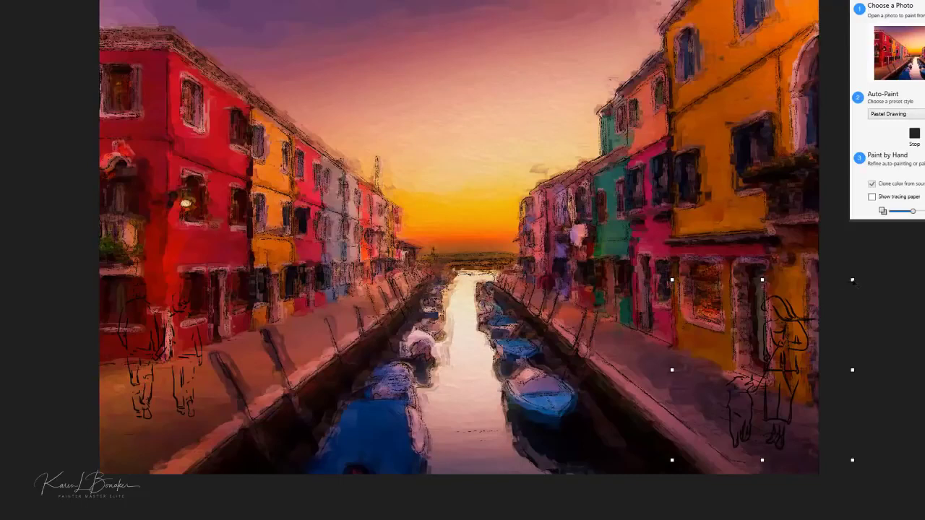
drag(852, 280, 829, 294)
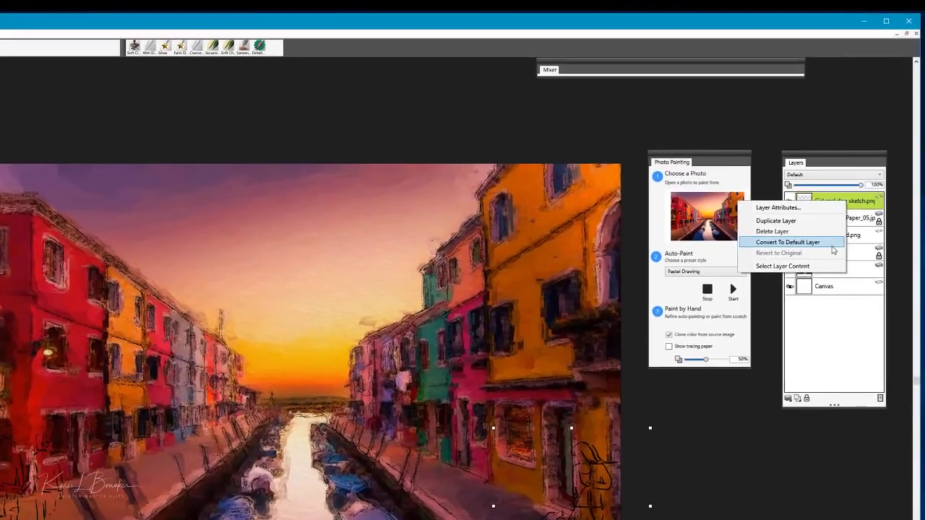
- Convert the girl-and-dog sketch to a default layer below the watercolor paper and set its blend mode to Multiply
click(842, 241)
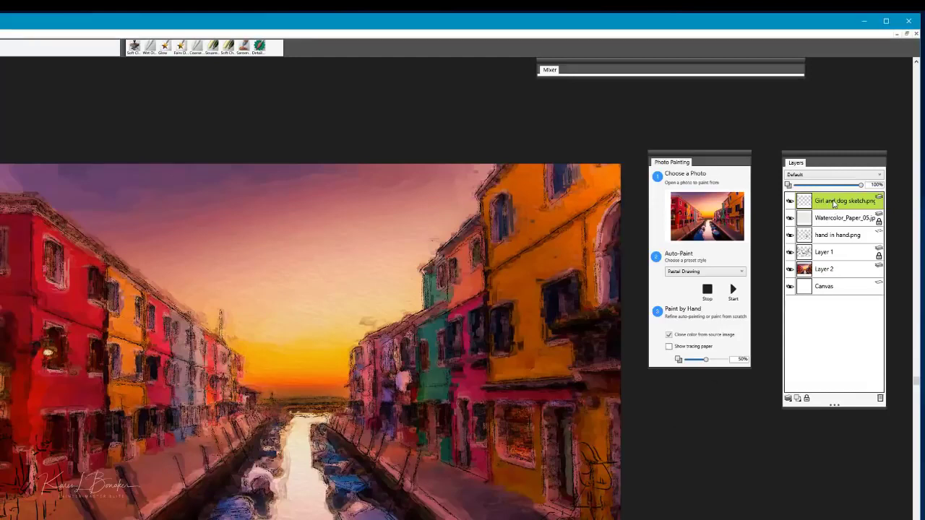
drag(834, 204, 833, 228)
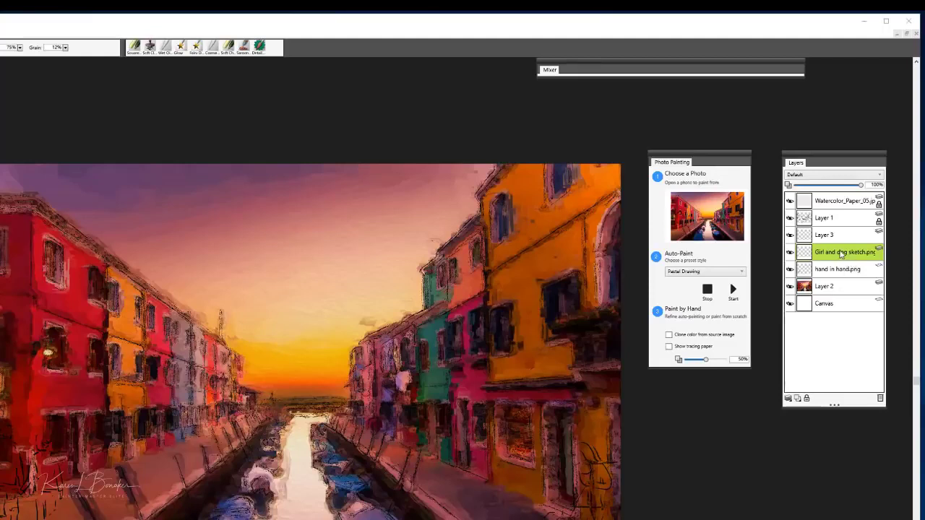
click(825, 182)
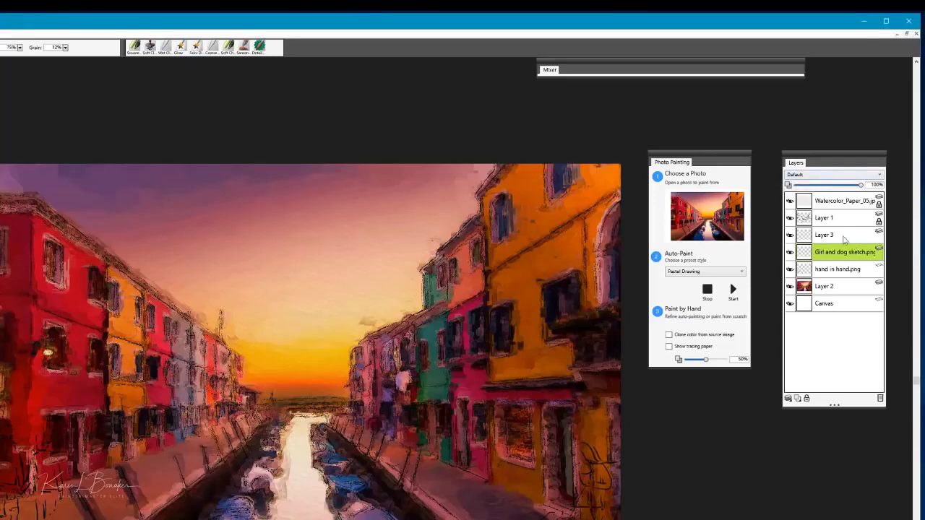
click(830, 180)
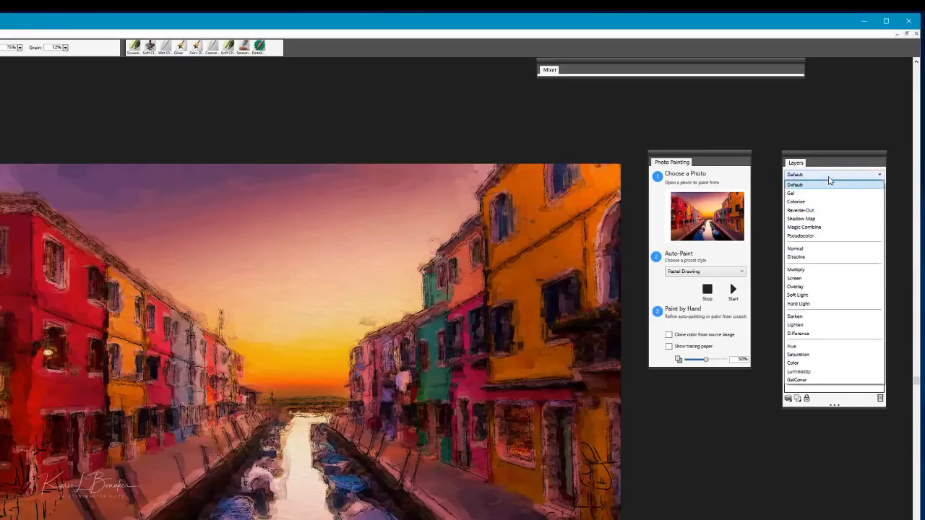
click(809, 270)
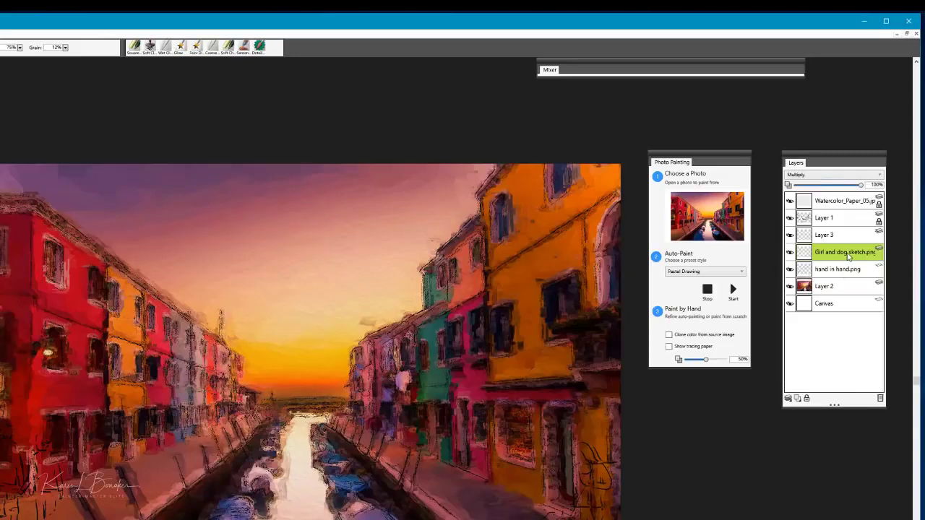
- Convert the hand in hand.png sketch to a default layer and set its blend mode to Multiply
click(838, 272)
right_click(842, 272)
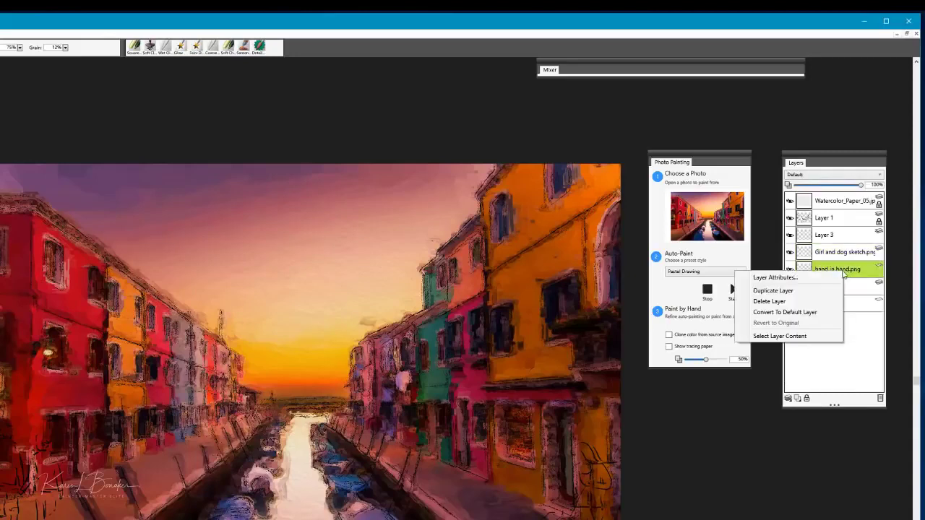
click(804, 313)
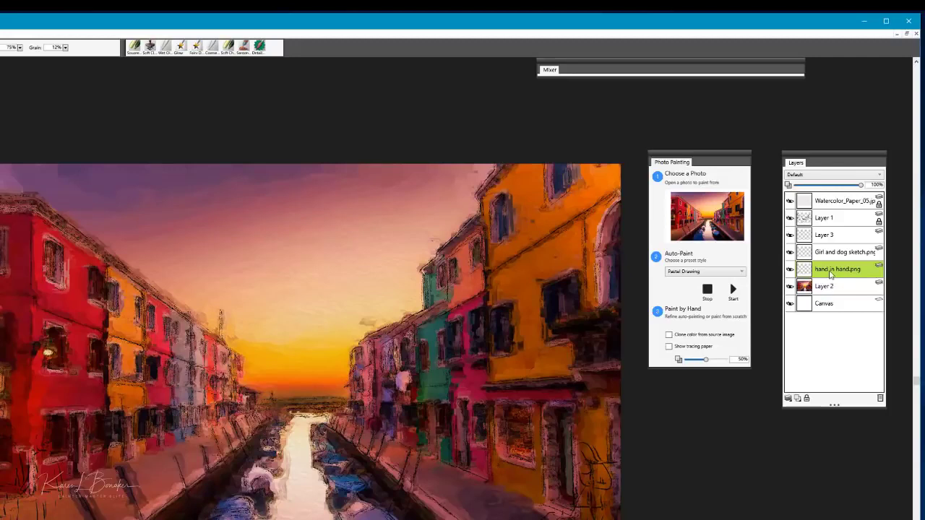
click(830, 176)
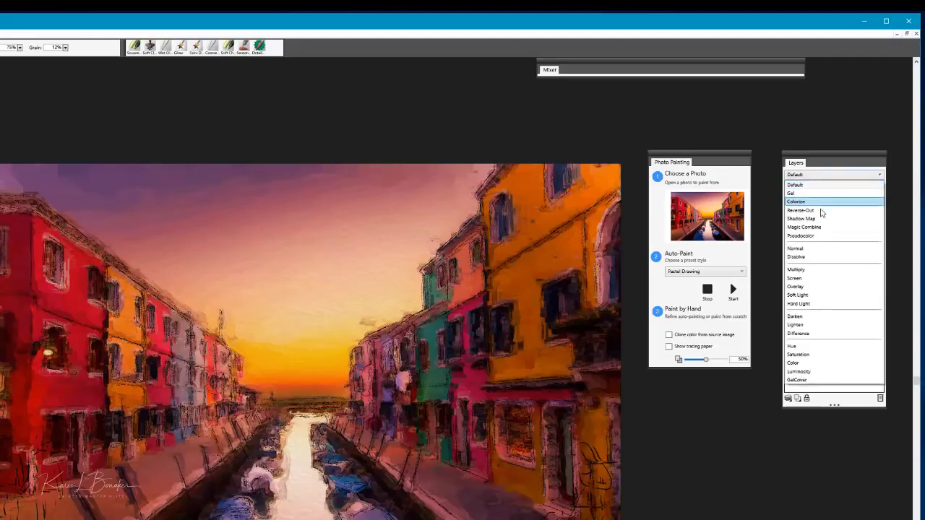
click(808, 269)
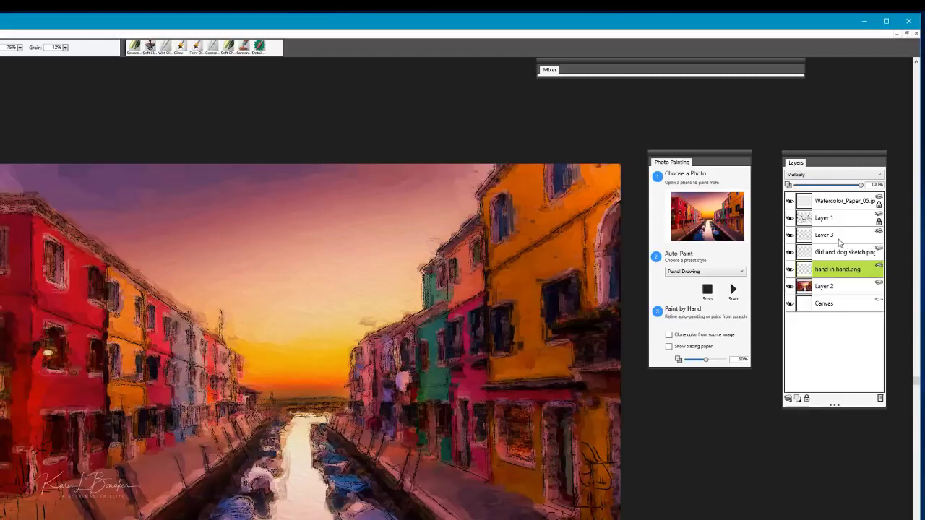
- Move Layer 3 beneath both figure sketches, directly above Layer 2
drag(839, 241, 829, 272)
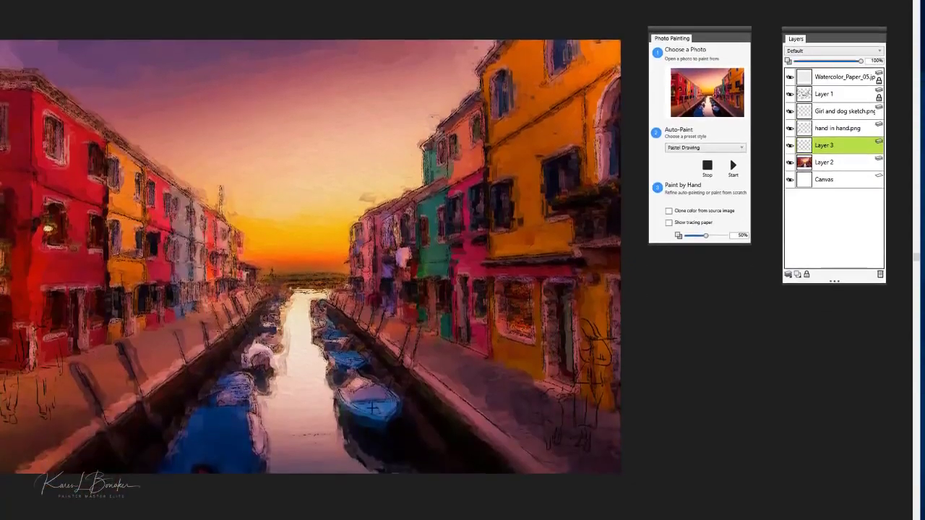
key(super)
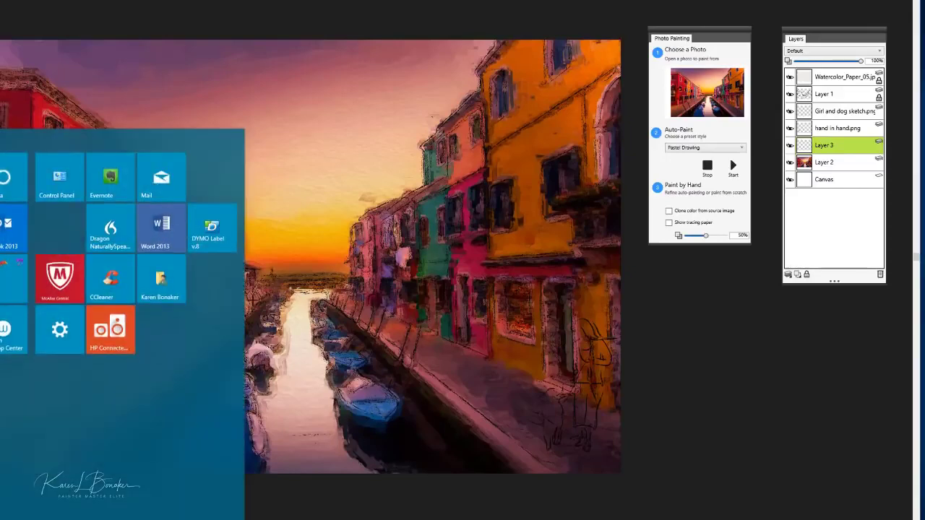
key(Escape)
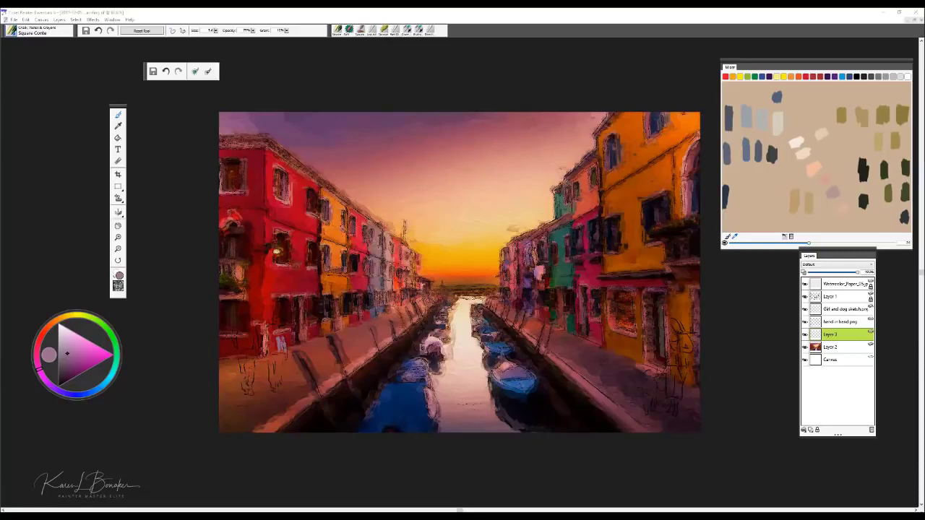
- On Layer 3, paint the jacket of the couple's right-hand figure orange and the head pale peach, sampling colors from the sunset sky
alt+click(460, 267)
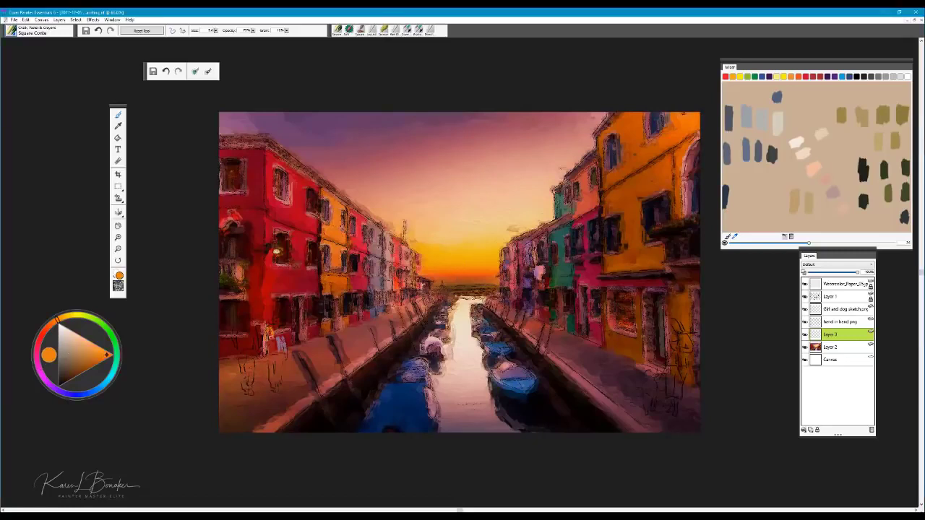
mouse_move(272, 340)
mouse_down()
mouse_move(280, 330)
mouse_move(275, 351)
mouse_move(270, 340)
mouse_up()
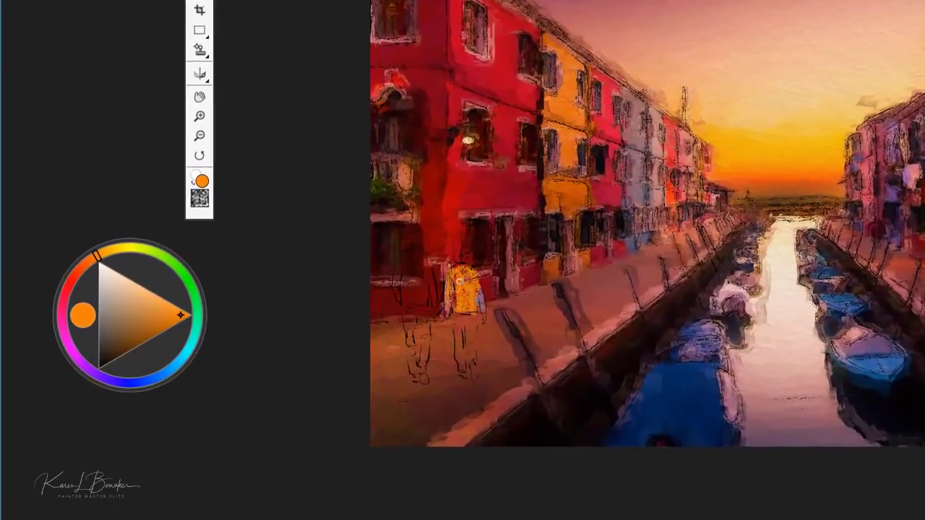
alt+click(792, 88)
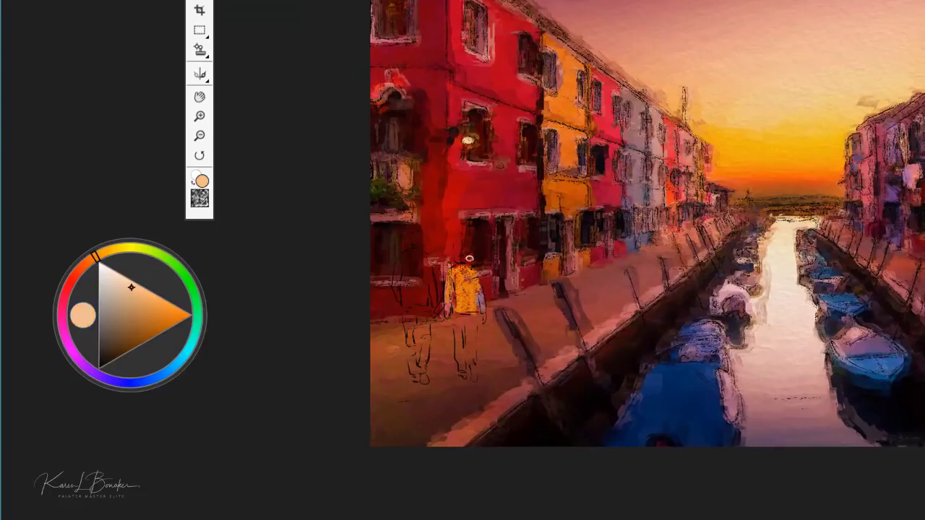
drag(469, 258, 463, 247)
- Paint the right-hand figure's trousers dark purple and shade the jacket, using colors sampled from the painting
alt+click(516, 279)
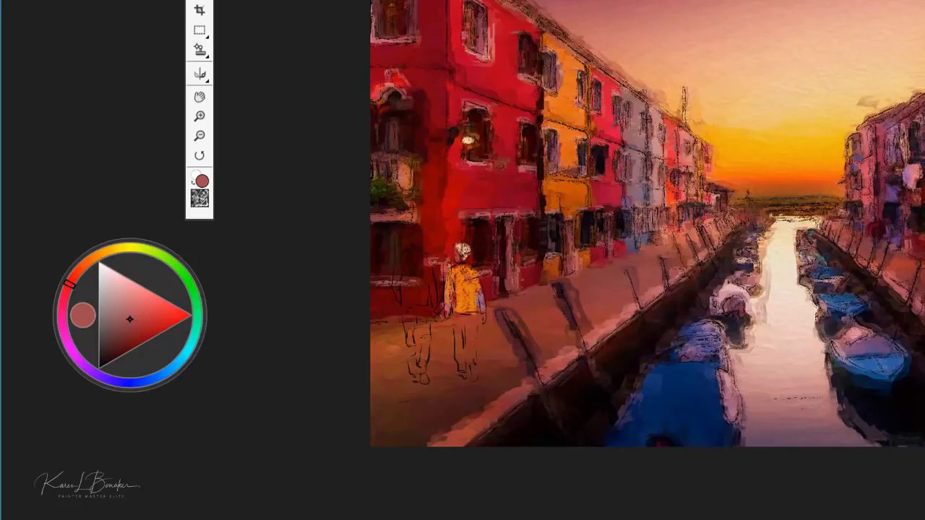
alt+click(481, 294)
mouse_move(469, 344)
mouse_down()
mouse_move(474, 313)
mouse_move(469, 352)
mouse_move(469, 315)
mouse_move(467, 342)
mouse_move(460, 318)
mouse_move(457, 334)
mouse_up()
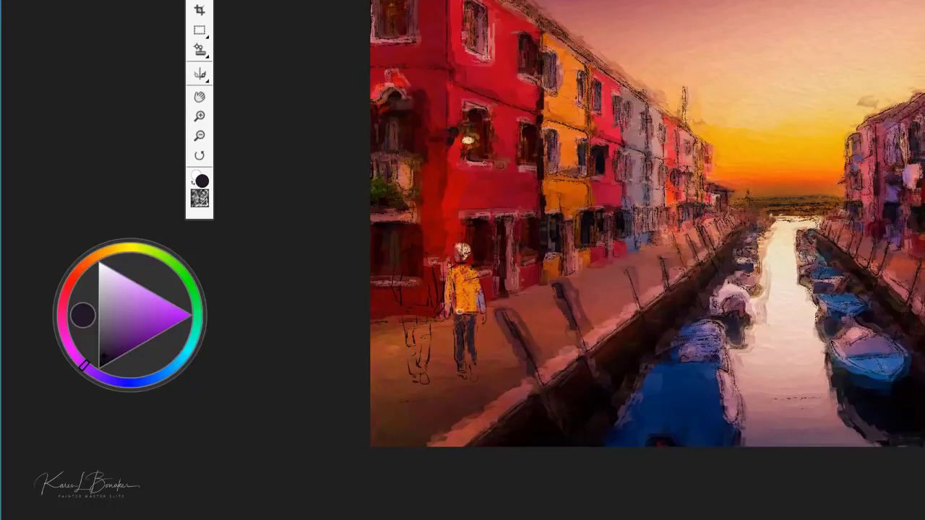
mouse_move(476, 289)
mouse_down()
mouse_move(481, 303)
mouse_move(470, 303)
mouse_up()
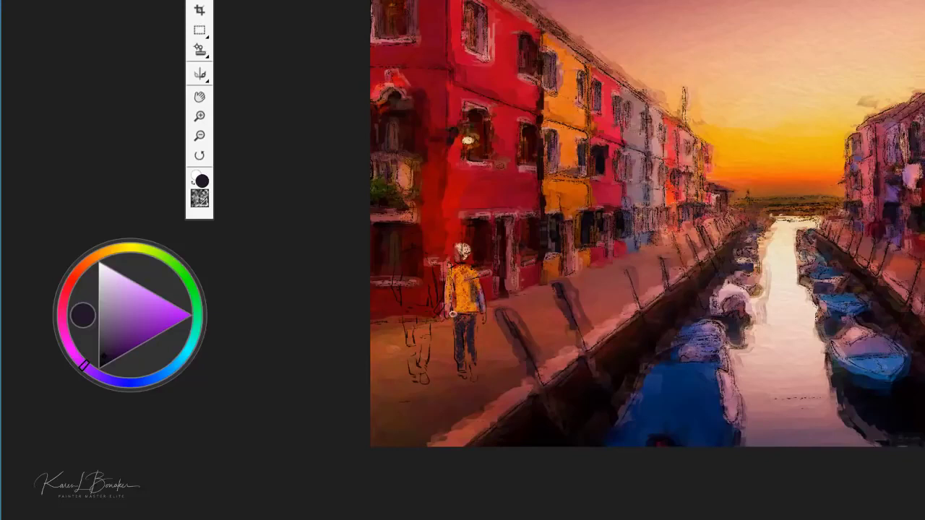
alt+click(475, 371)
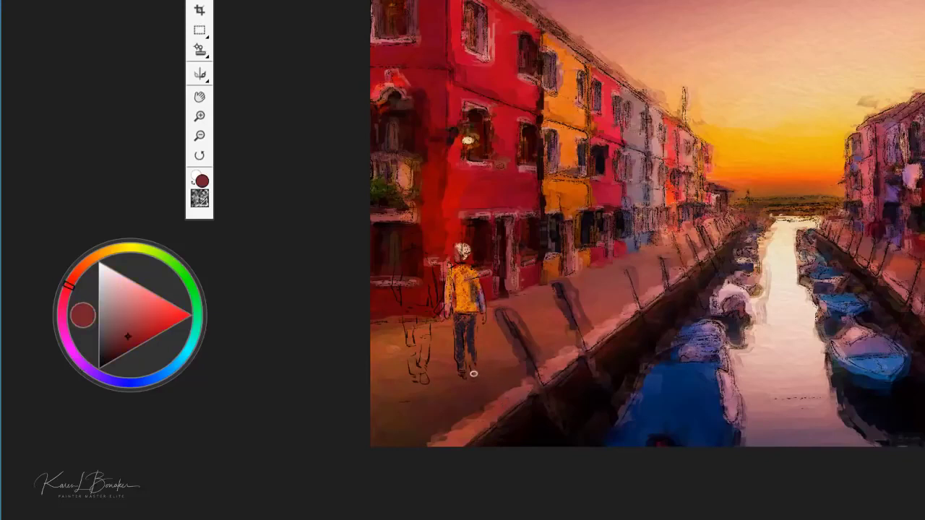
alt+click(506, 403)
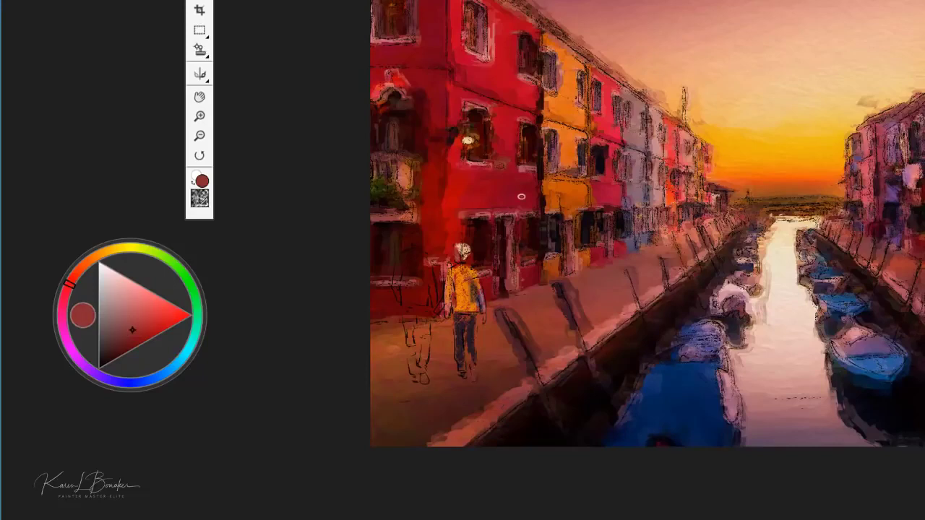
- Paint the couple's left-hand figure with a red jacket and dark and mauve-grey trousers in colors sampled from the painting
alt+click(461, 211)
mouse_move(414, 264)
mouse_down()
mouse_move(402, 259)
mouse_move(420, 272)
mouse_move(399, 272)
mouse_move(408, 295)
mouse_move(424, 299)
mouse_move(431, 283)
mouse_up()
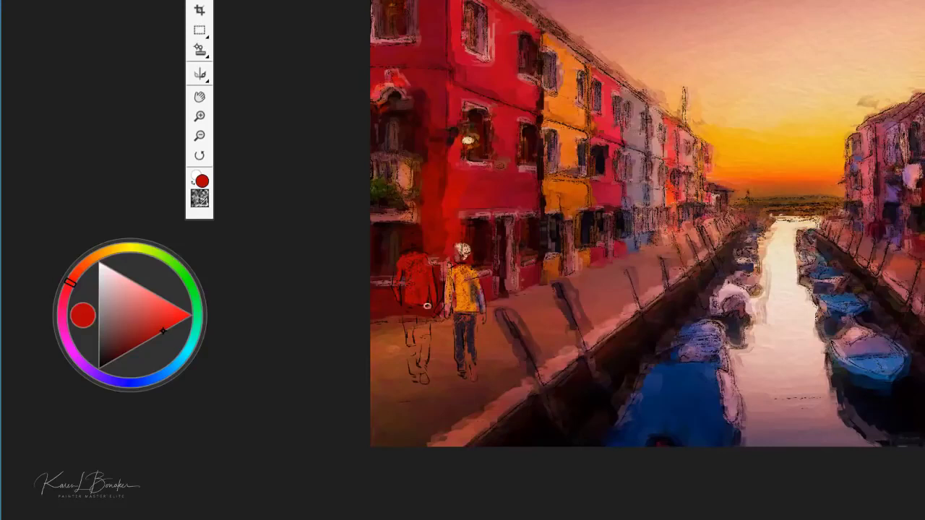
alt+click(641, 237)
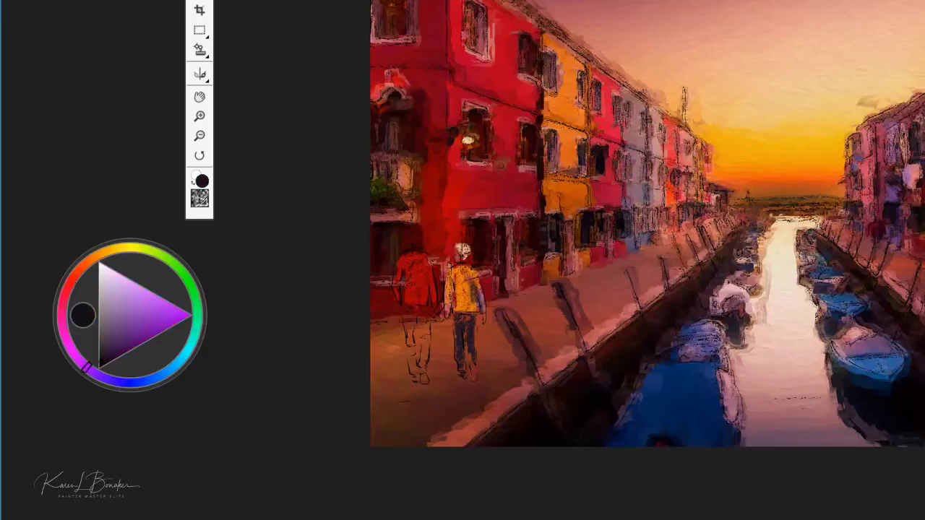
drag(412, 318, 409, 343)
alt+click(425, 329)
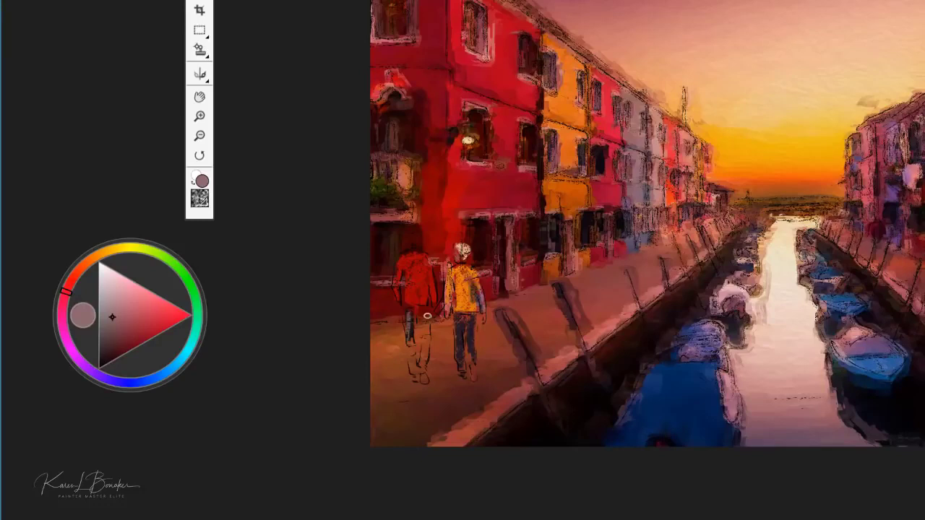
mouse_move(424, 330)
mouse_down()
mouse_move(420, 312)
mouse_move(423, 362)
mouse_move(421, 341)
mouse_move(410, 365)
mouse_move(409, 312)
mouse_move(424, 335)
mouse_up()
- Color the girl by the orange building with a yellow top and a green skirt, adding shading and paler details
alt+click(498, 227)
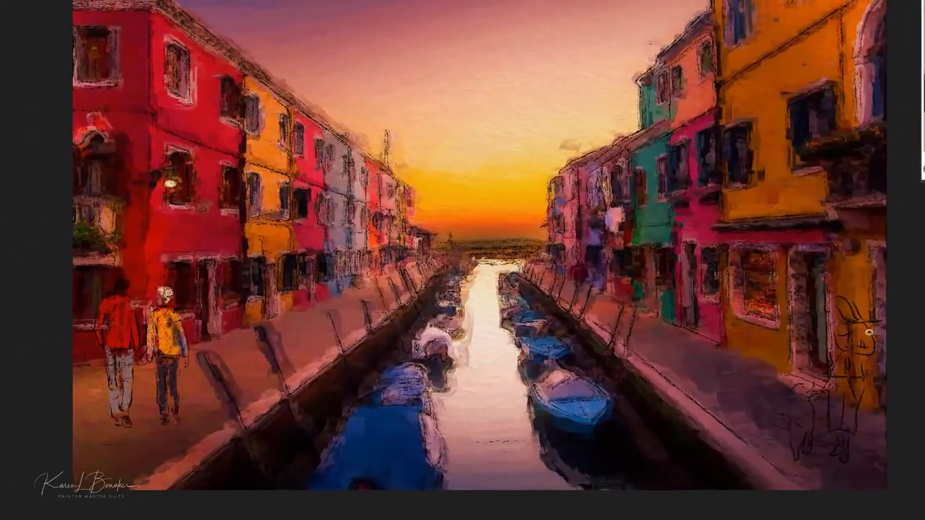
mouse_move(868, 333)
mouse_down()
mouse_move(861, 346)
mouse_move(833, 304)
mouse_move(867, 322)
mouse_move(832, 303)
mouse_up()
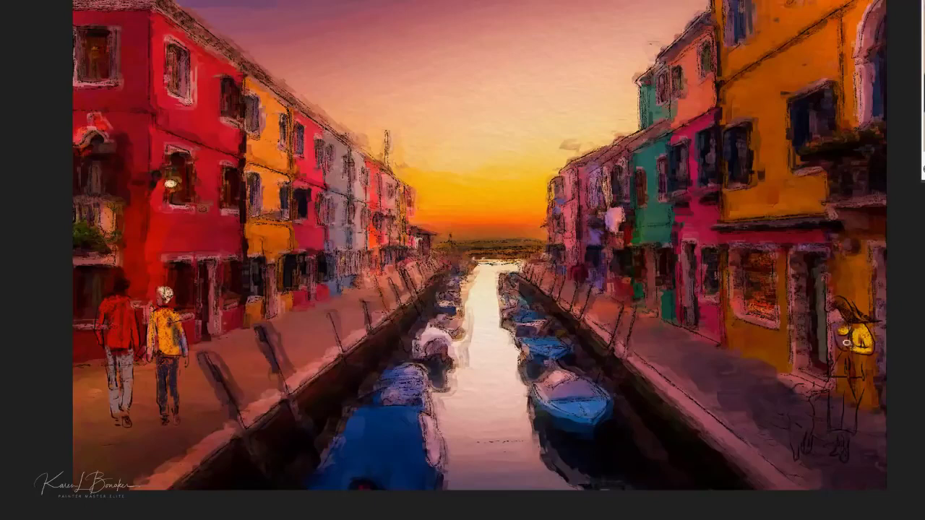
mouse_move(855, 334)
mouse_down()
mouse_move(853, 355)
mouse_move(836, 365)
mouse_up()
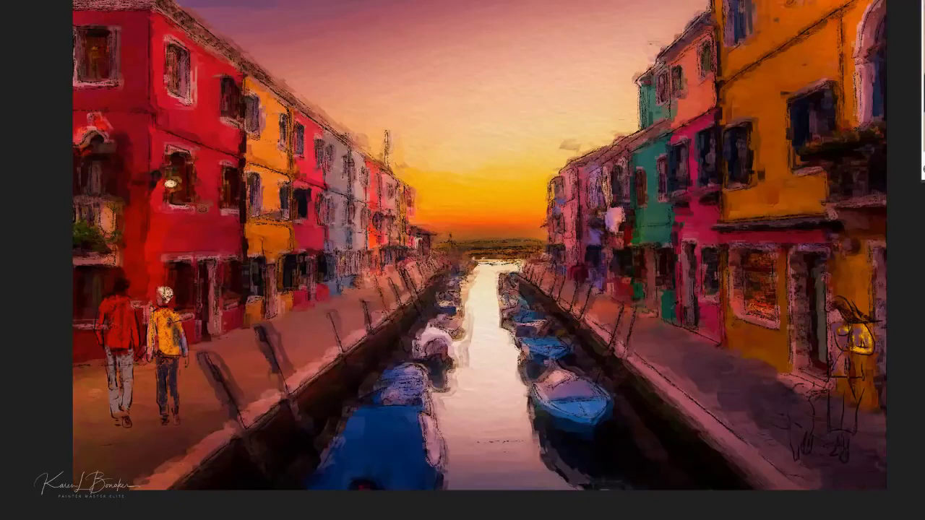
mouse_move(856, 364)
mouse_down()
mouse_move(857, 396)
mouse_move(852, 416)
mouse_move(845, 383)
mouse_move(842, 424)
mouse_move(837, 380)
mouse_move(833, 419)
mouse_up()
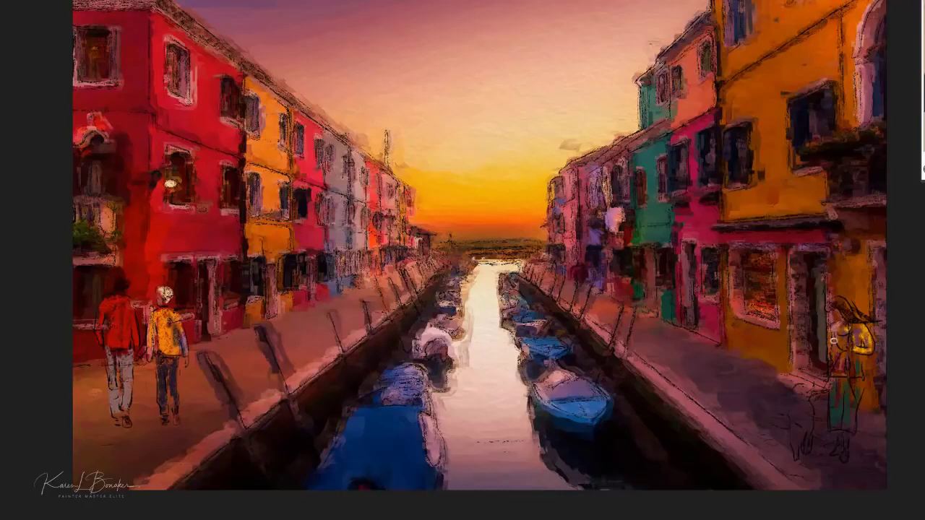
mouse_move(850, 330)
mouse_down()
mouse_move(841, 370)
mouse_move(830, 337)
mouse_move(831, 400)
mouse_up()
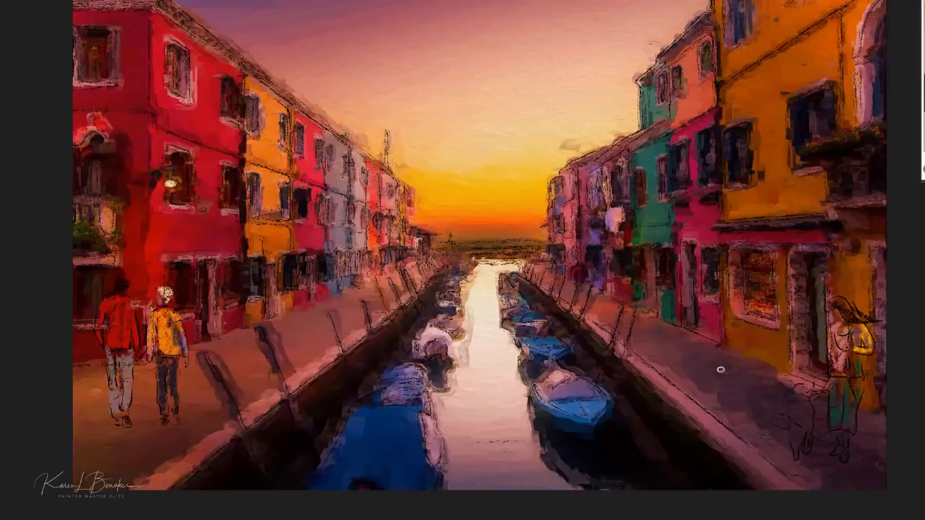
- Paint the girl's dog golden tan and touch up her shoes and clothing
mouse_move(815, 405)
mouse_down()
mouse_move(791, 394)
mouse_move(807, 386)
mouse_move(806, 408)
mouse_move(788, 415)
mouse_move(806, 402)
mouse_move(806, 420)
mouse_move(796, 417)
mouse_move(808, 427)
mouse_move(797, 451)
mouse_move(802, 401)
mouse_up()
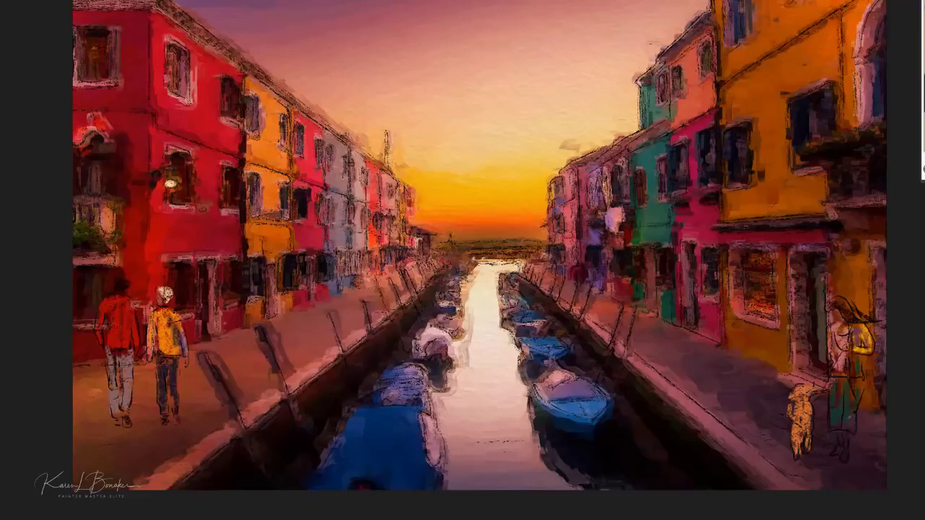
drag(845, 459, 838, 451)
drag(848, 331, 839, 368)
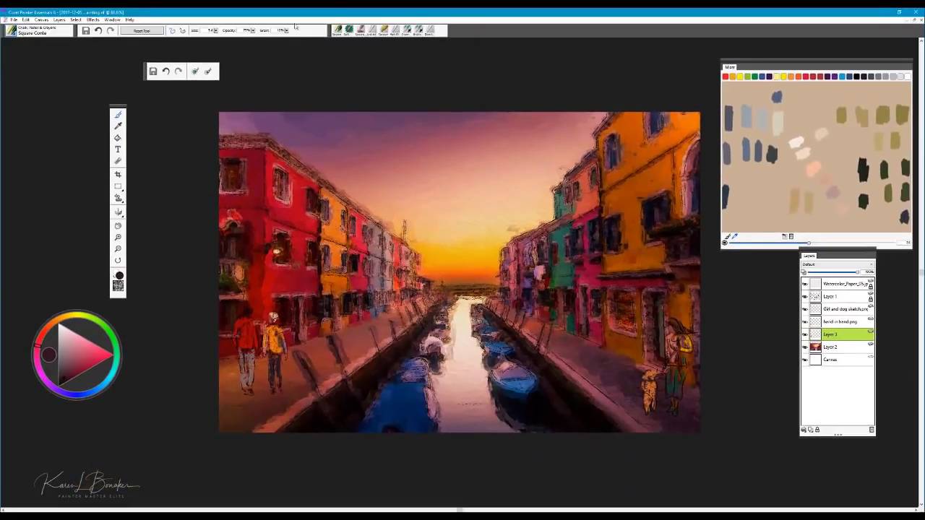
- Try blending the sky on Layer 2 with the Wet Oily Blender, undoing the test strokes
click(393, 32)
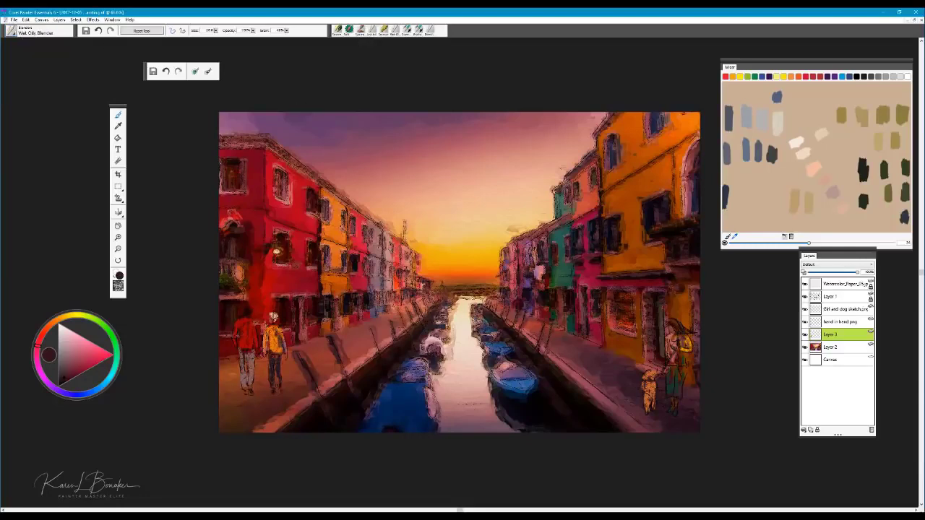
click(840, 349)
drag(481, 186, 504, 188)
drag(449, 160, 432, 167)
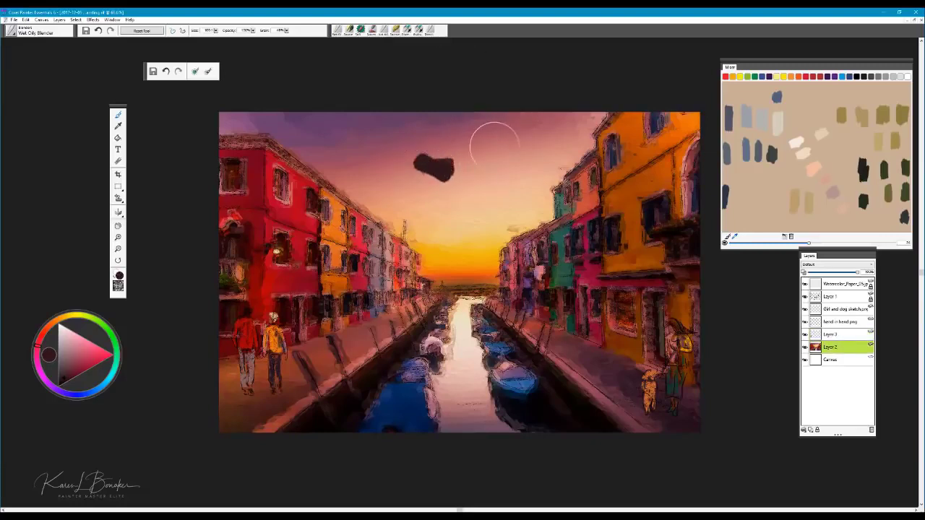
key(ctrl+z)
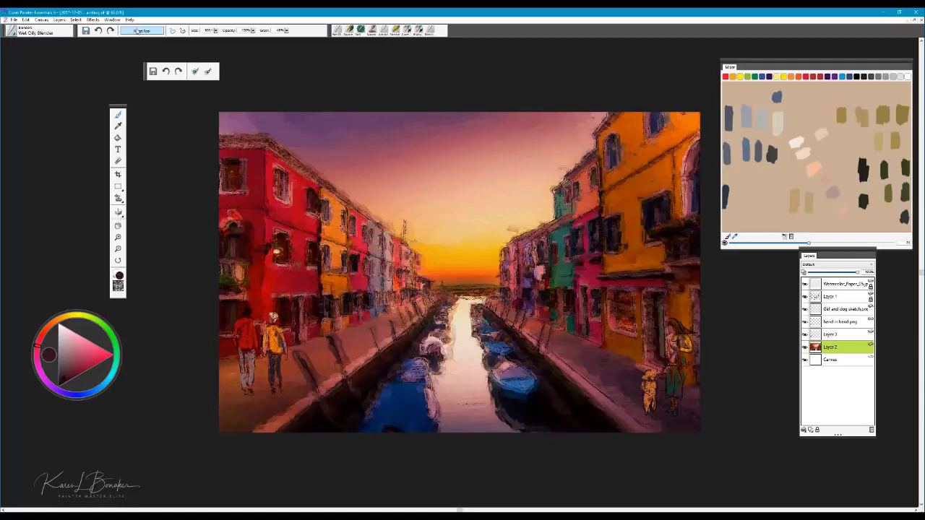
drag(444, 160, 434, 152)
key(ctrl+z)
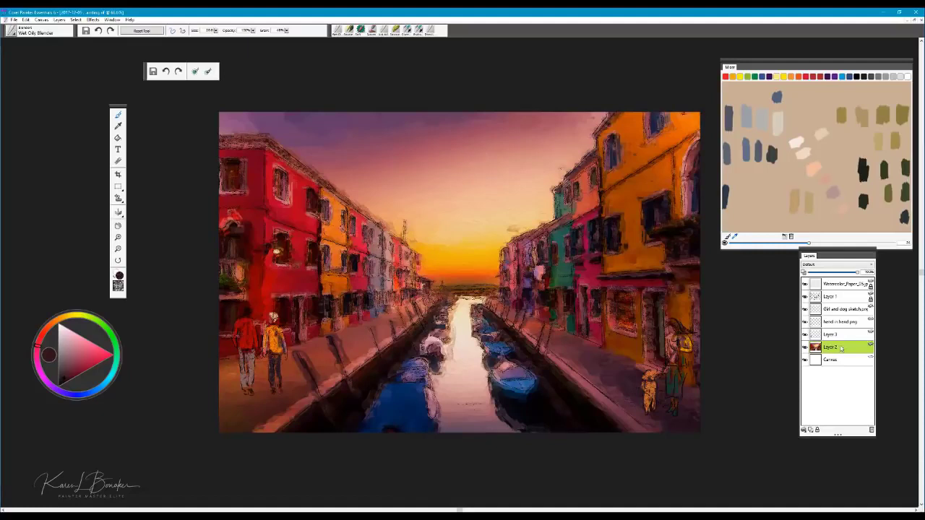
- Blend the sky around the sunset and the upper clouds with the Coarse Smear Blender Jitter
click(14, 36)
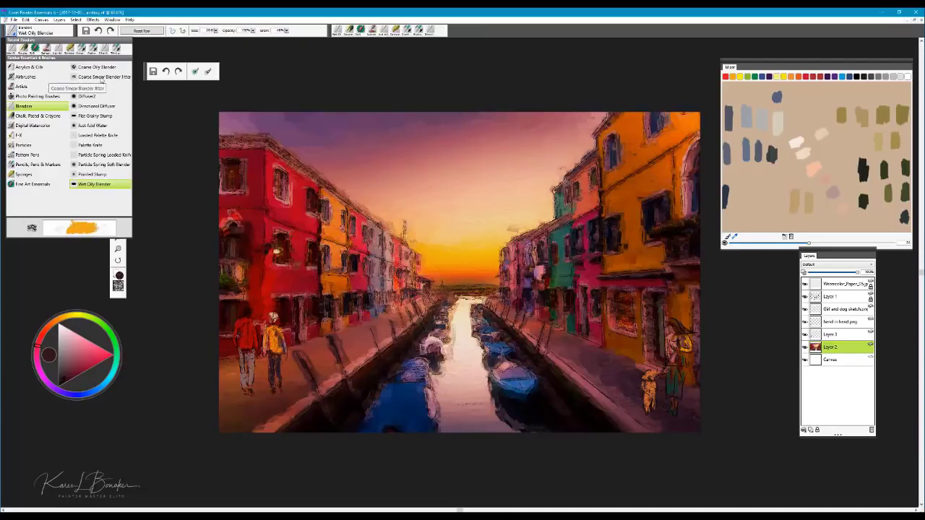
click(103, 77)
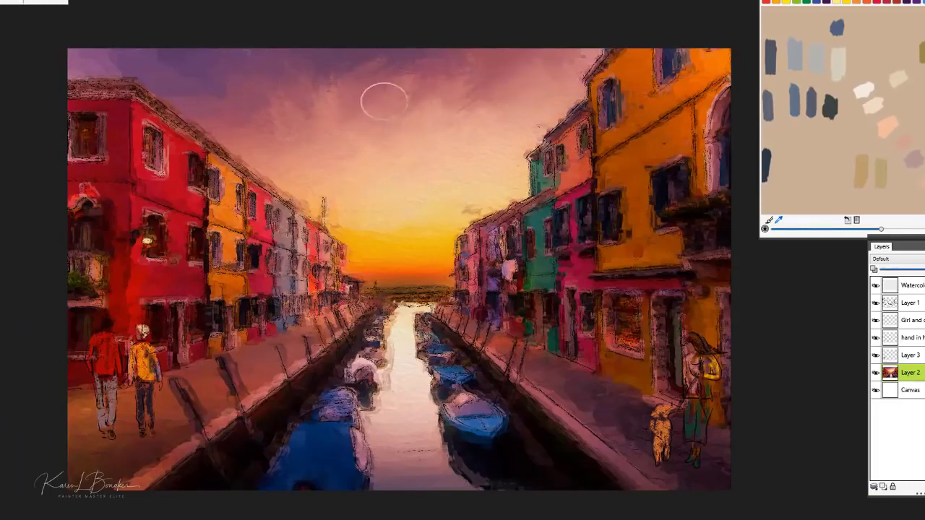
drag(433, 186, 395, 218)
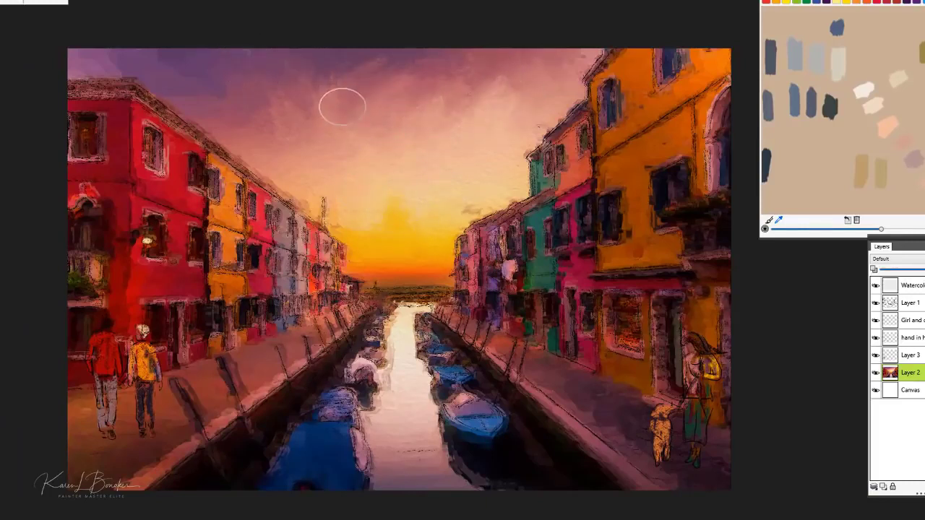
mouse_move(250, 107)
mouse_down()
mouse_move(431, 128)
mouse_move(535, 46)
mouse_move(410, 126)
mouse_move(382, 68)
mouse_up()
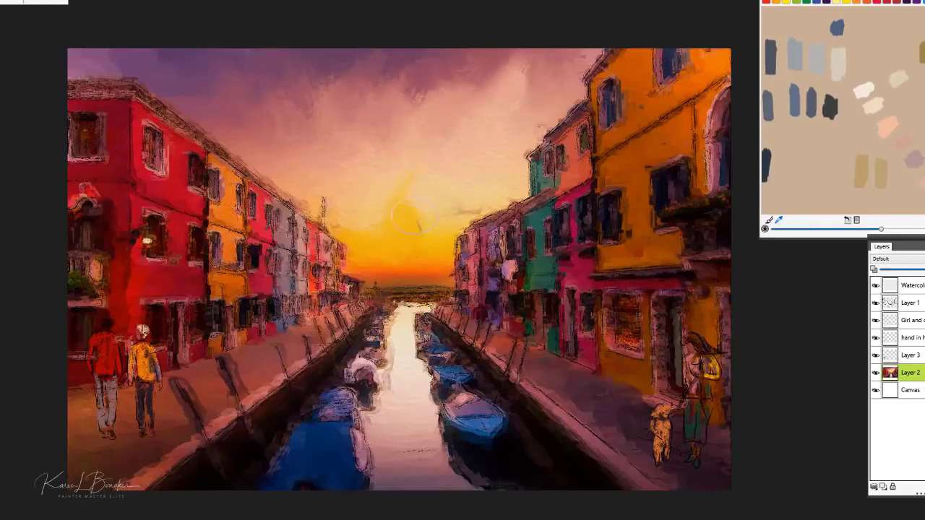
mouse_move(381, 259)
mouse_down()
mouse_move(419, 243)
mouse_move(414, 269)
mouse_move(425, 266)
mouse_move(380, 263)
mouse_up()
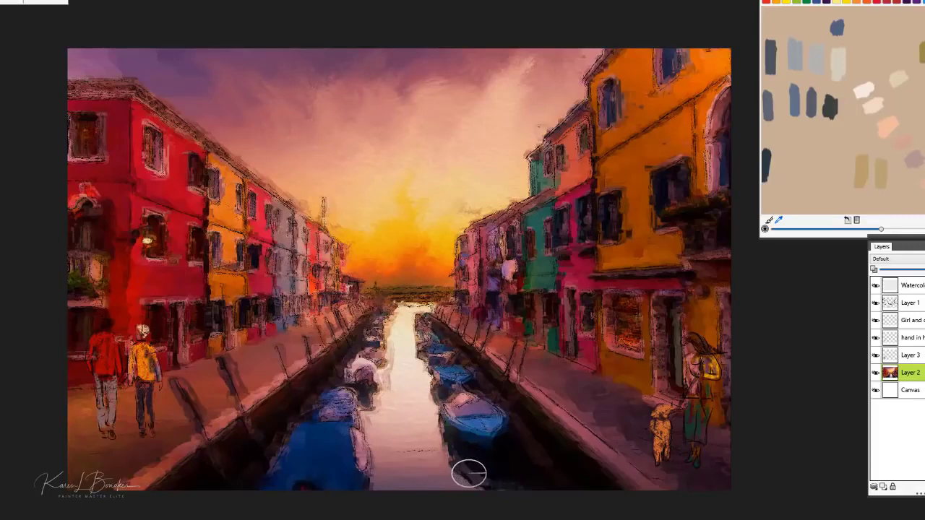
- Smear the dark canal edge into the water as soft reflections around the foreground blue boat and along the lower canal
mouse_move(467, 473)
mouse_down()
mouse_move(505, 451)
mouse_move(467, 463)
mouse_move(410, 454)
mouse_move(447, 447)
mouse_move(413, 448)
mouse_move(448, 444)
mouse_move(419, 444)
mouse_move(439, 443)
mouse_move(426, 450)
mouse_move(500, 475)
mouse_move(463, 478)
mouse_move(454, 453)
mouse_move(365, 437)
mouse_move(381, 458)
mouse_move(480, 481)
mouse_move(419, 487)
mouse_move(442, 423)
mouse_up()
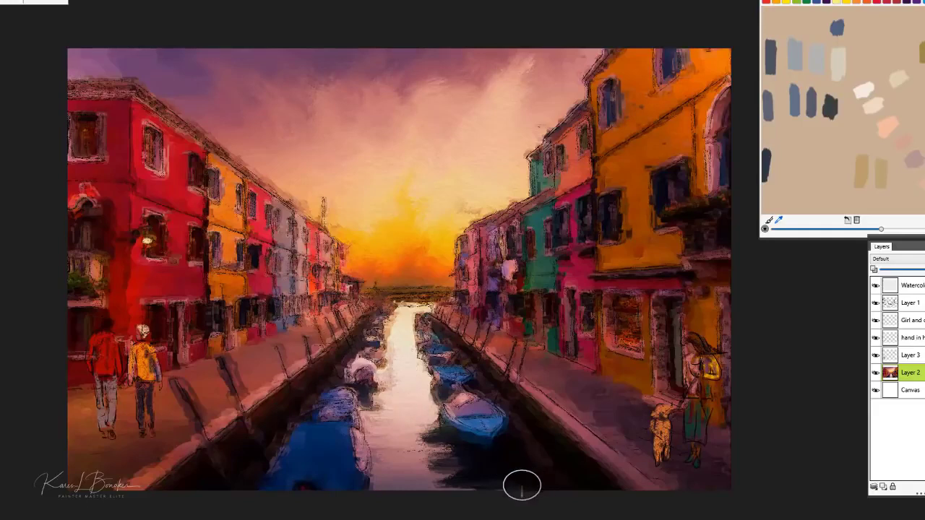
mouse_move(463, 454)
mouse_down()
mouse_move(404, 467)
mouse_move(489, 477)
mouse_move(384, 481)
mouse_move(518, 481)
mouse_move(482, 481)
mouse_move(496, 471)
mouse_move(455, 506)
mouse_move(439, 491)
mouse_move(541, 489)
mouse_move(422, 480)
mouse_move(554, 489)
mouse_move(450, 479)
mouse_move(398, 496)
mouse_up()
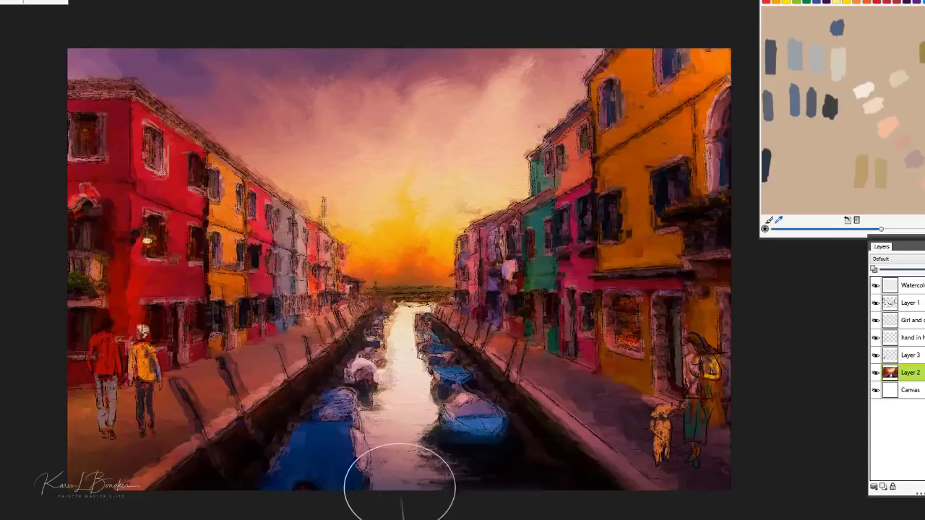
mouse_move(478, 481)
mouse_down()
mouse_move(545, 424)
mouse_move(571, 434)
mouse_up()
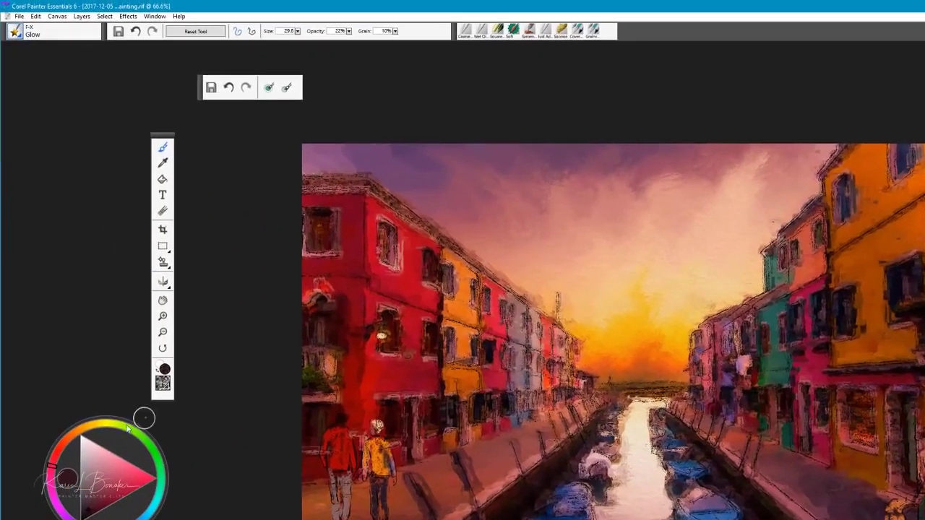
- Use the Glow brush in golden yellow to light the lamps on the red and orange buildings and add a sun above the horizon
click(99, 429)
click(67, 477)
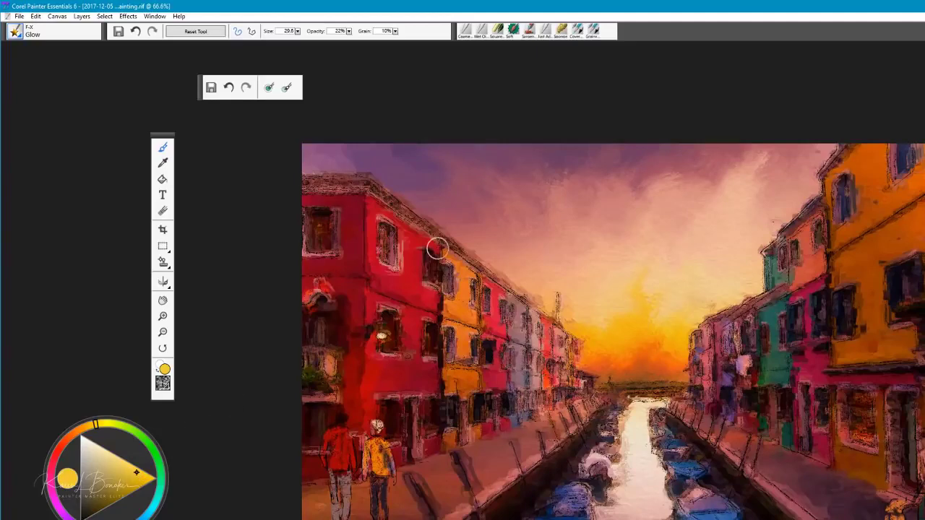
click(379, 338)
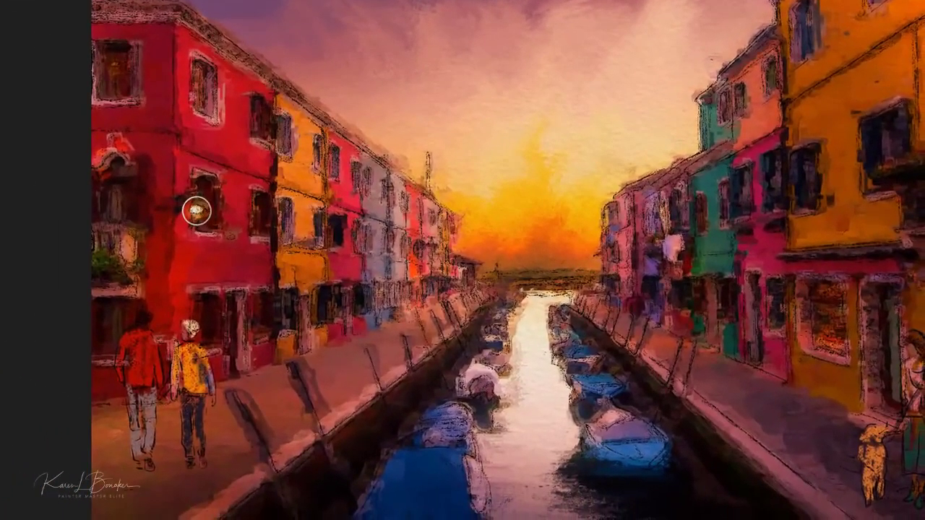
drag(196, 212, 196, 215)
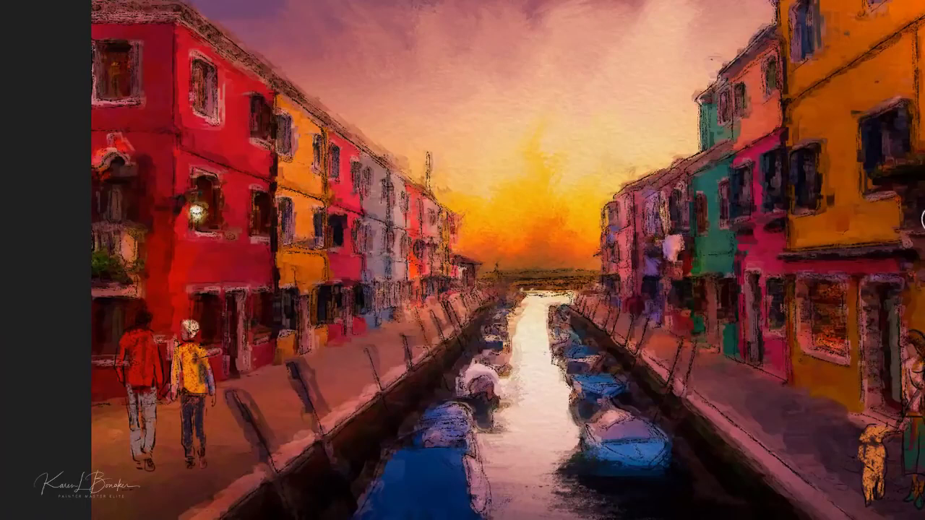
drag(915, 288, 914, 275)
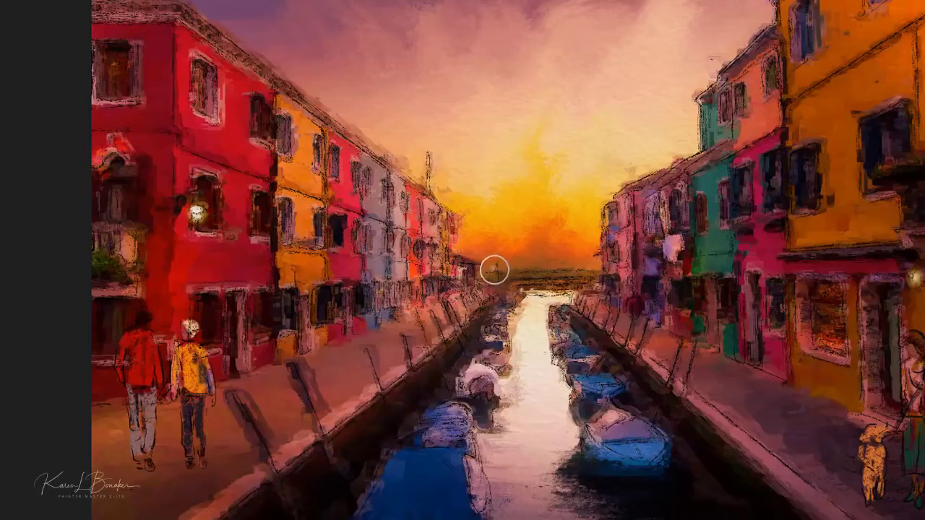
drag(557, 193, 580, 184)
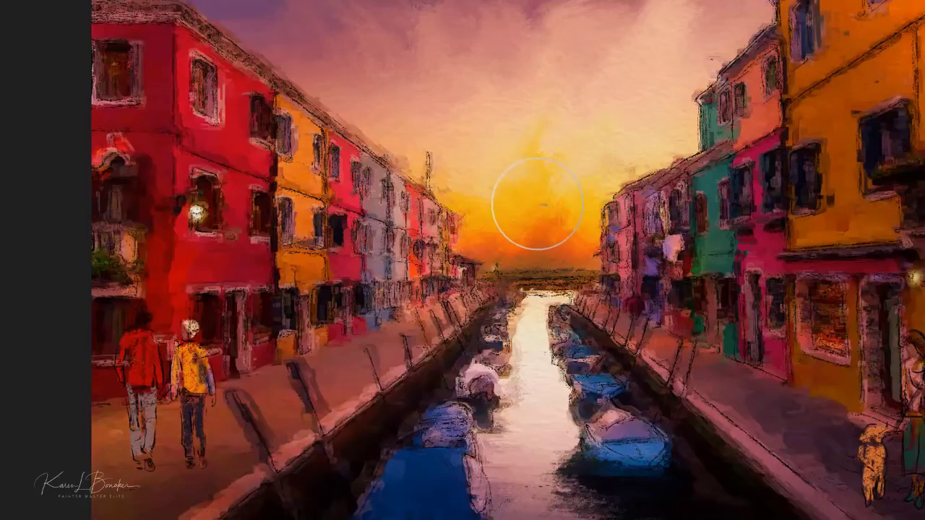
mouse_move(540, 217)
mouse_down()
mouse_move(555, 215)
mouse_move(531, 222)
mouse_move(537, 230)
mouse_up()
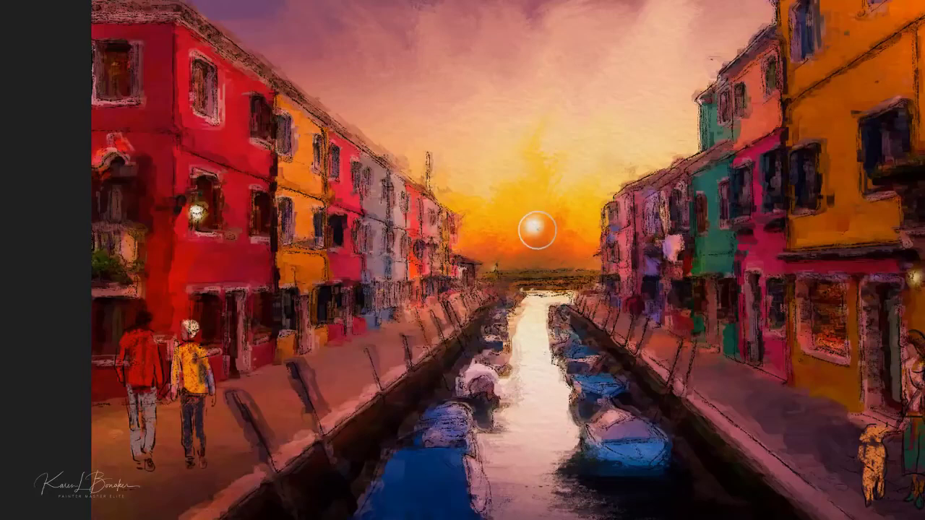